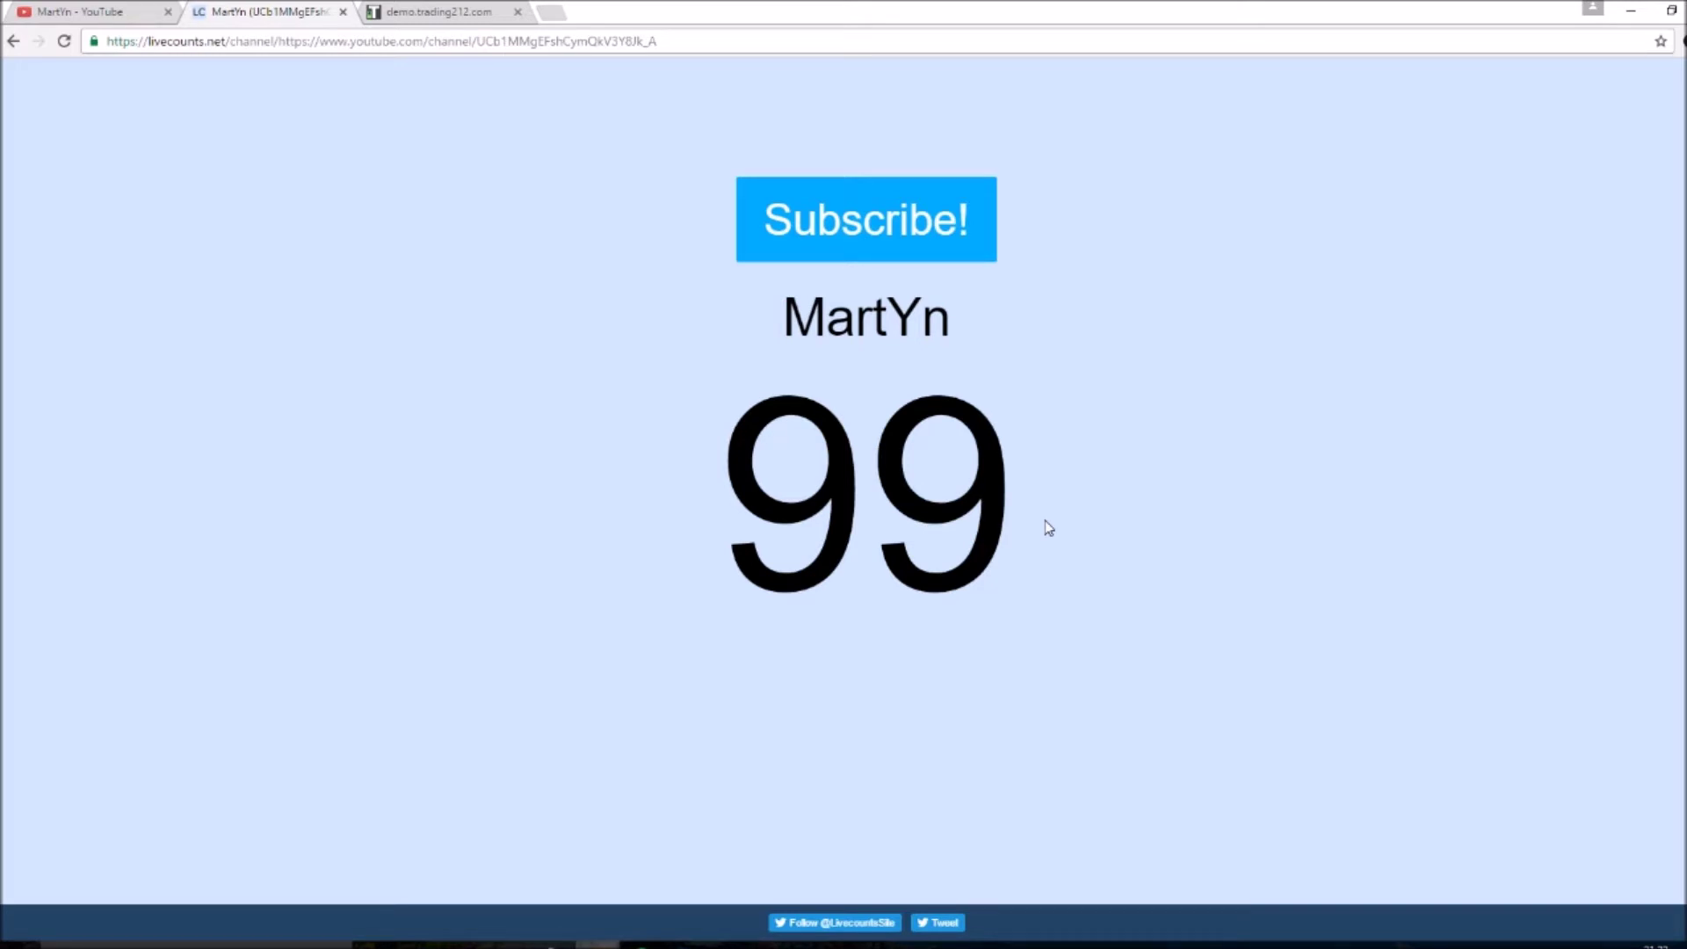
# Refresh the livecounts.net subscriber count three times, then switch to the Trading 212 demo tab.
pyautogui.click(65, 41)
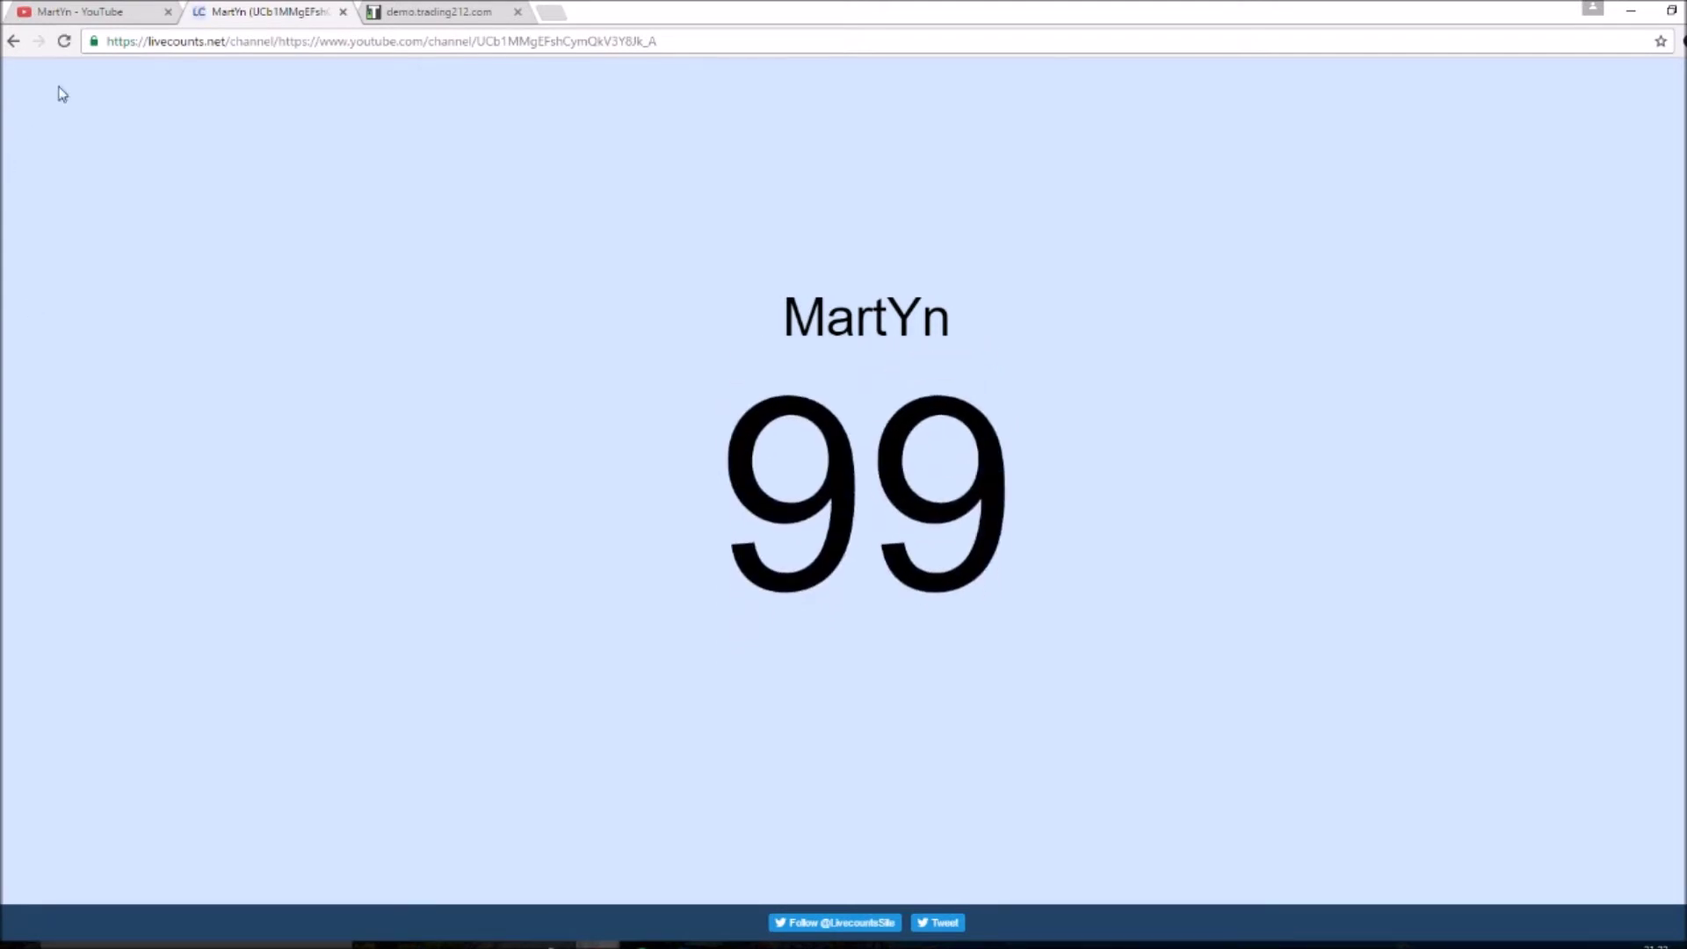
pyautogui.click(64, 41)
pyautogui.click(64, 42)
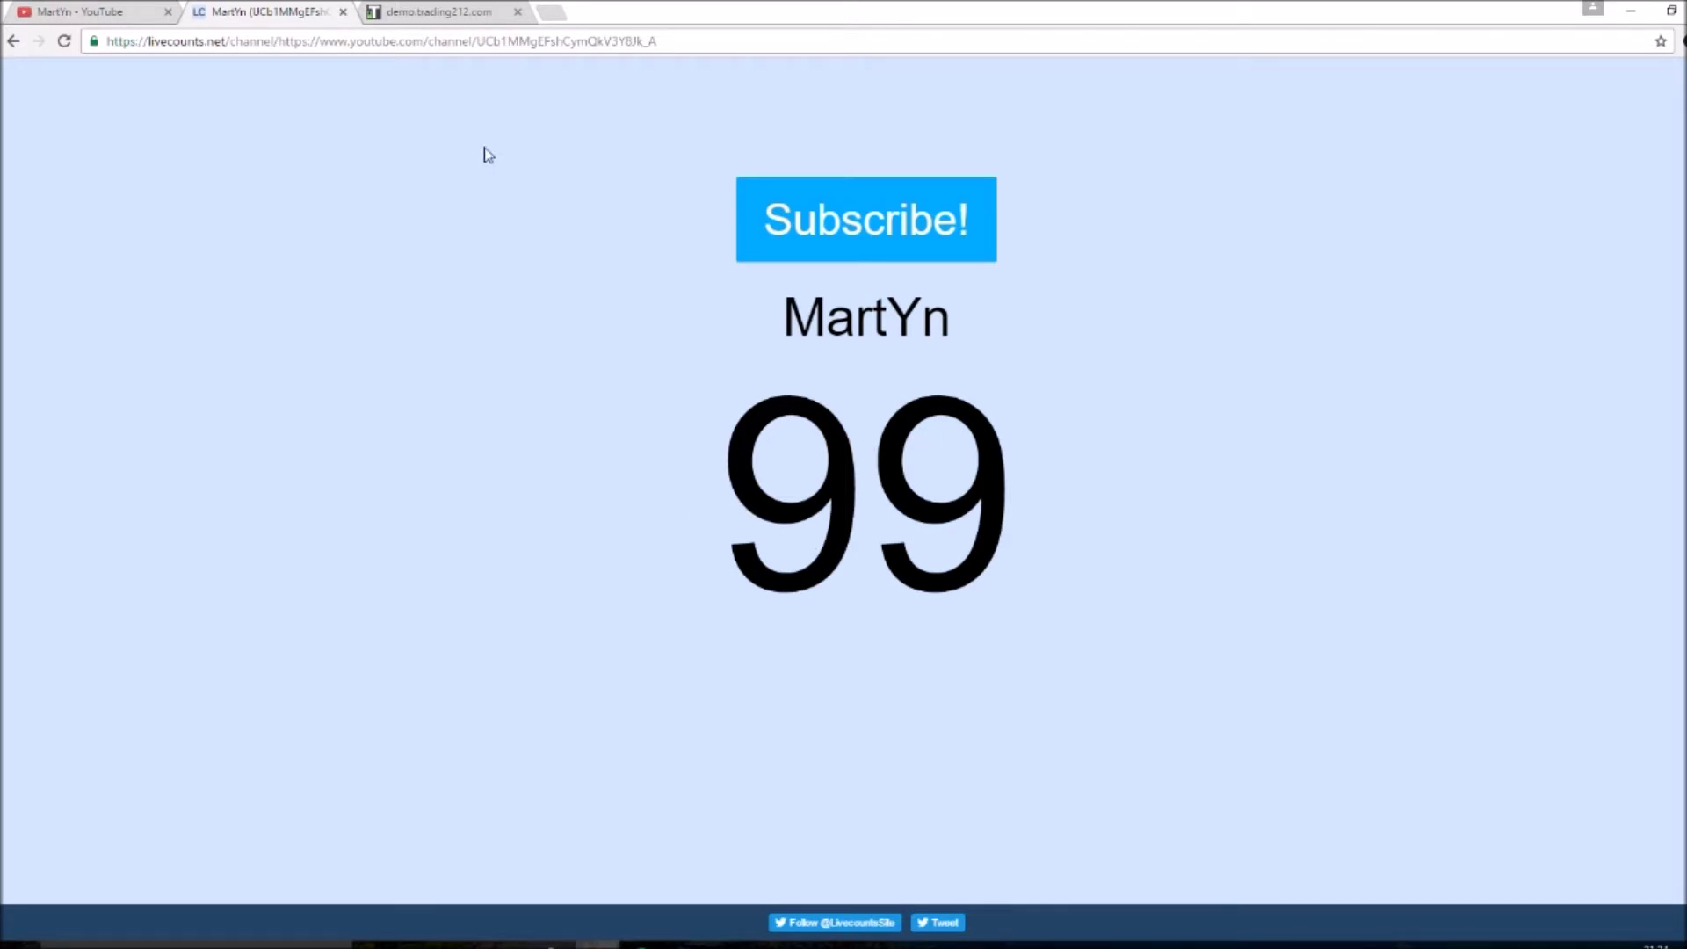
pyautogui.click(450, 12)
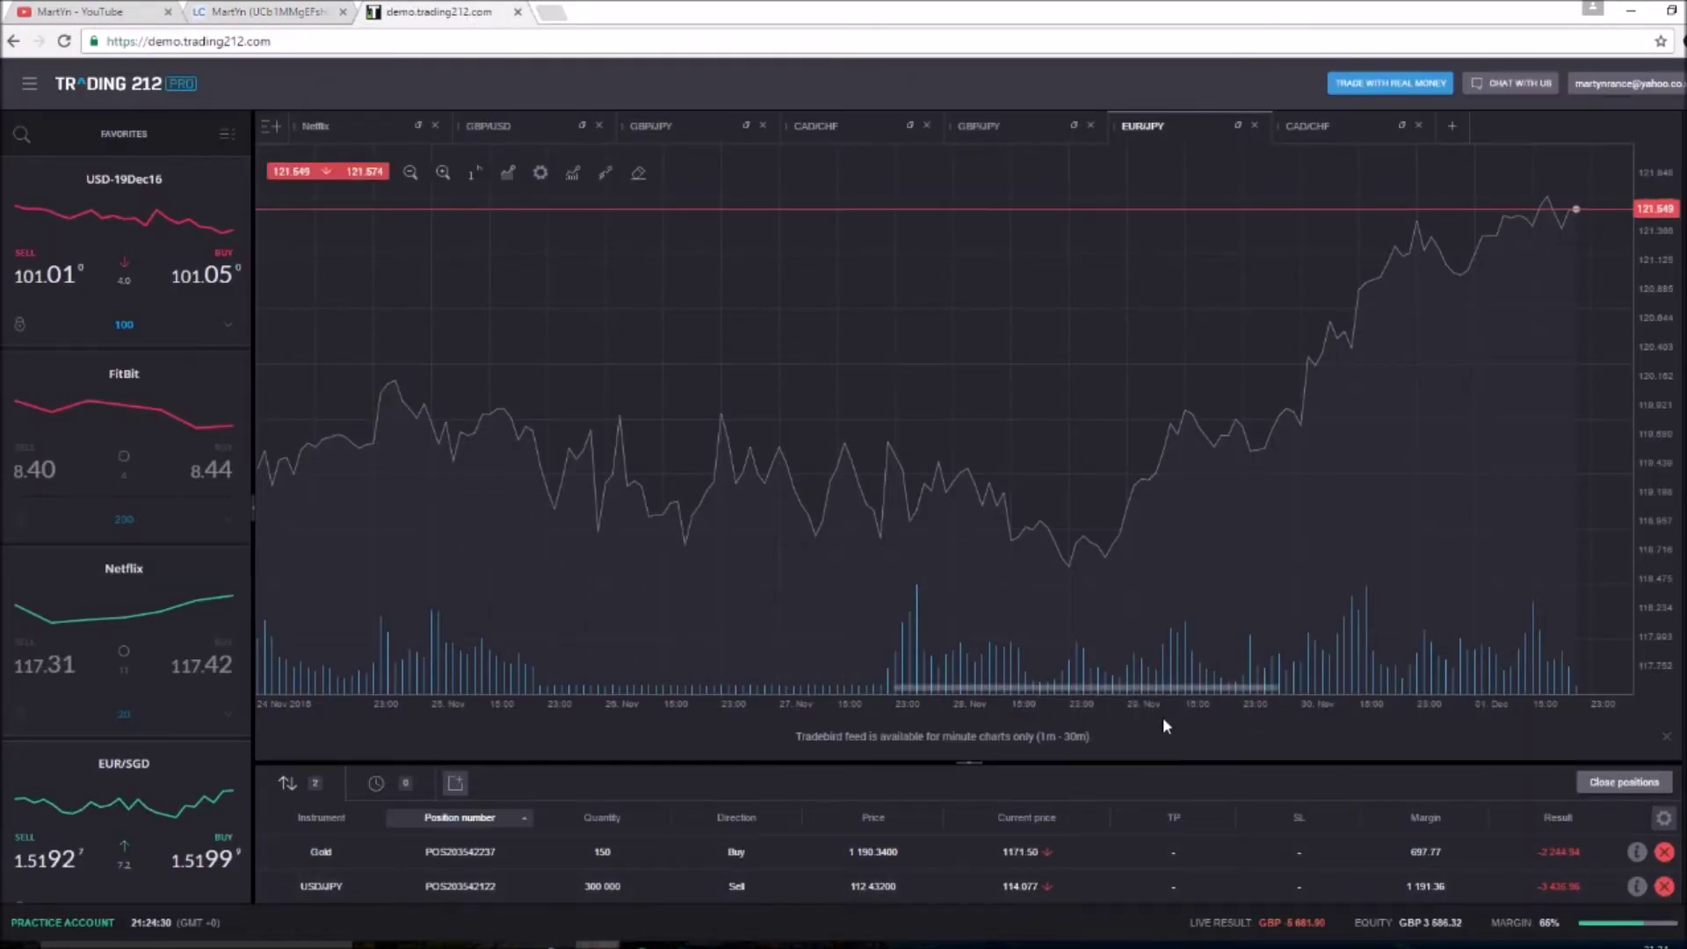
pyautogui.moveTo(1130, 685)
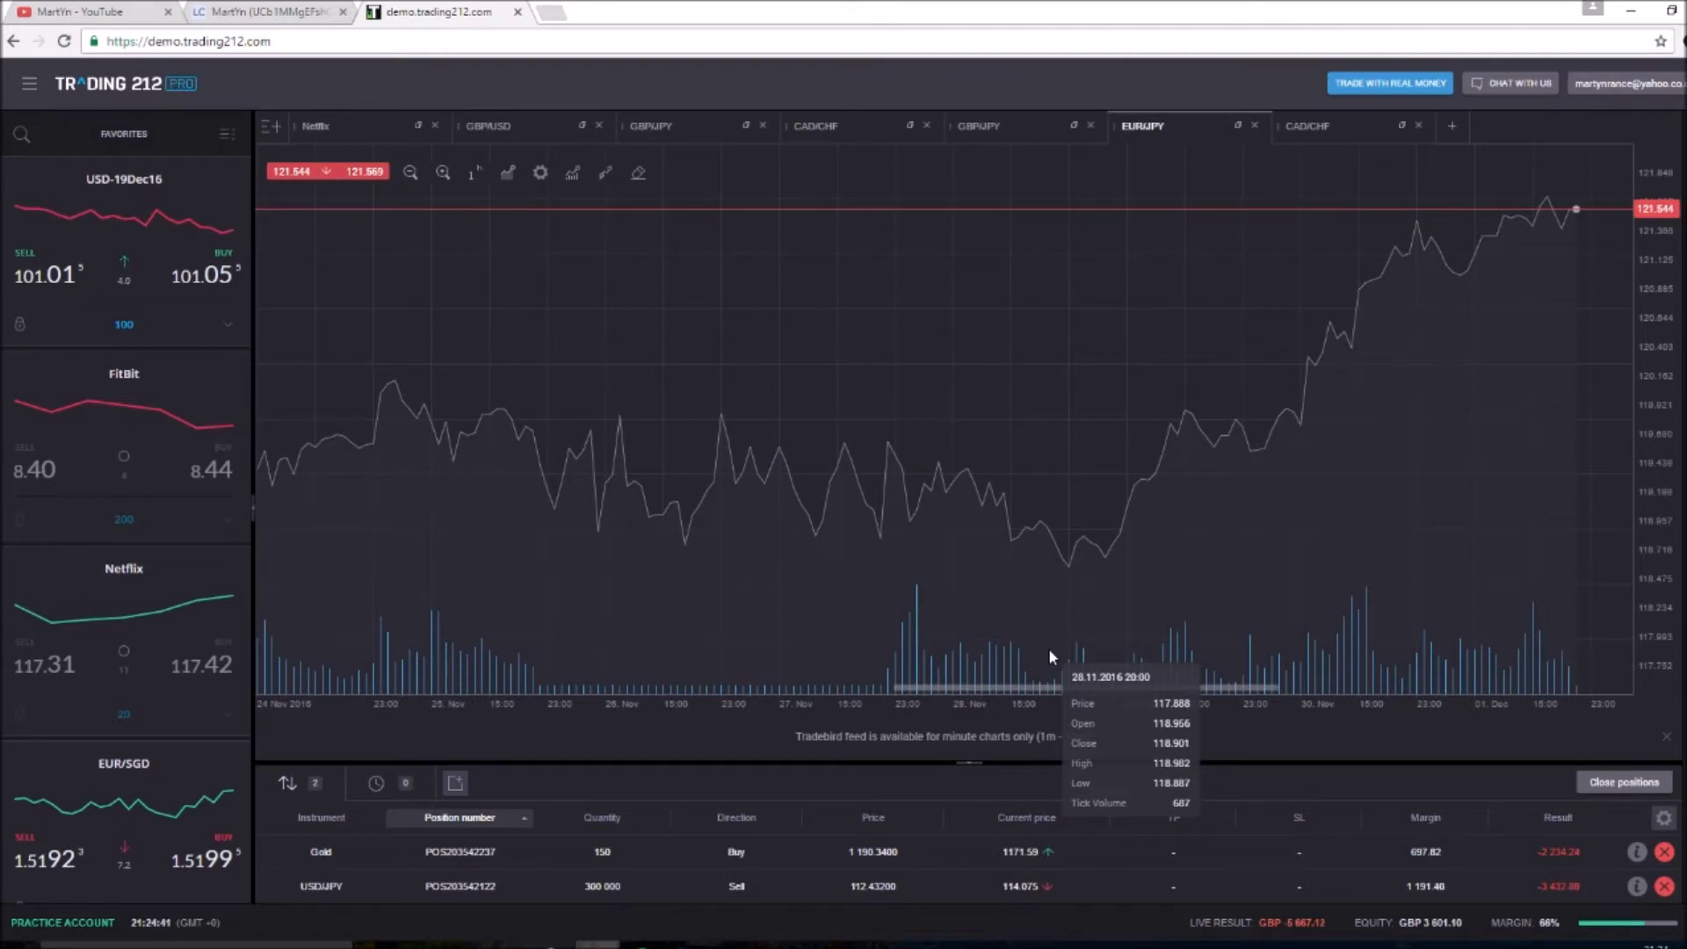
pyautogui.click(29, 82)
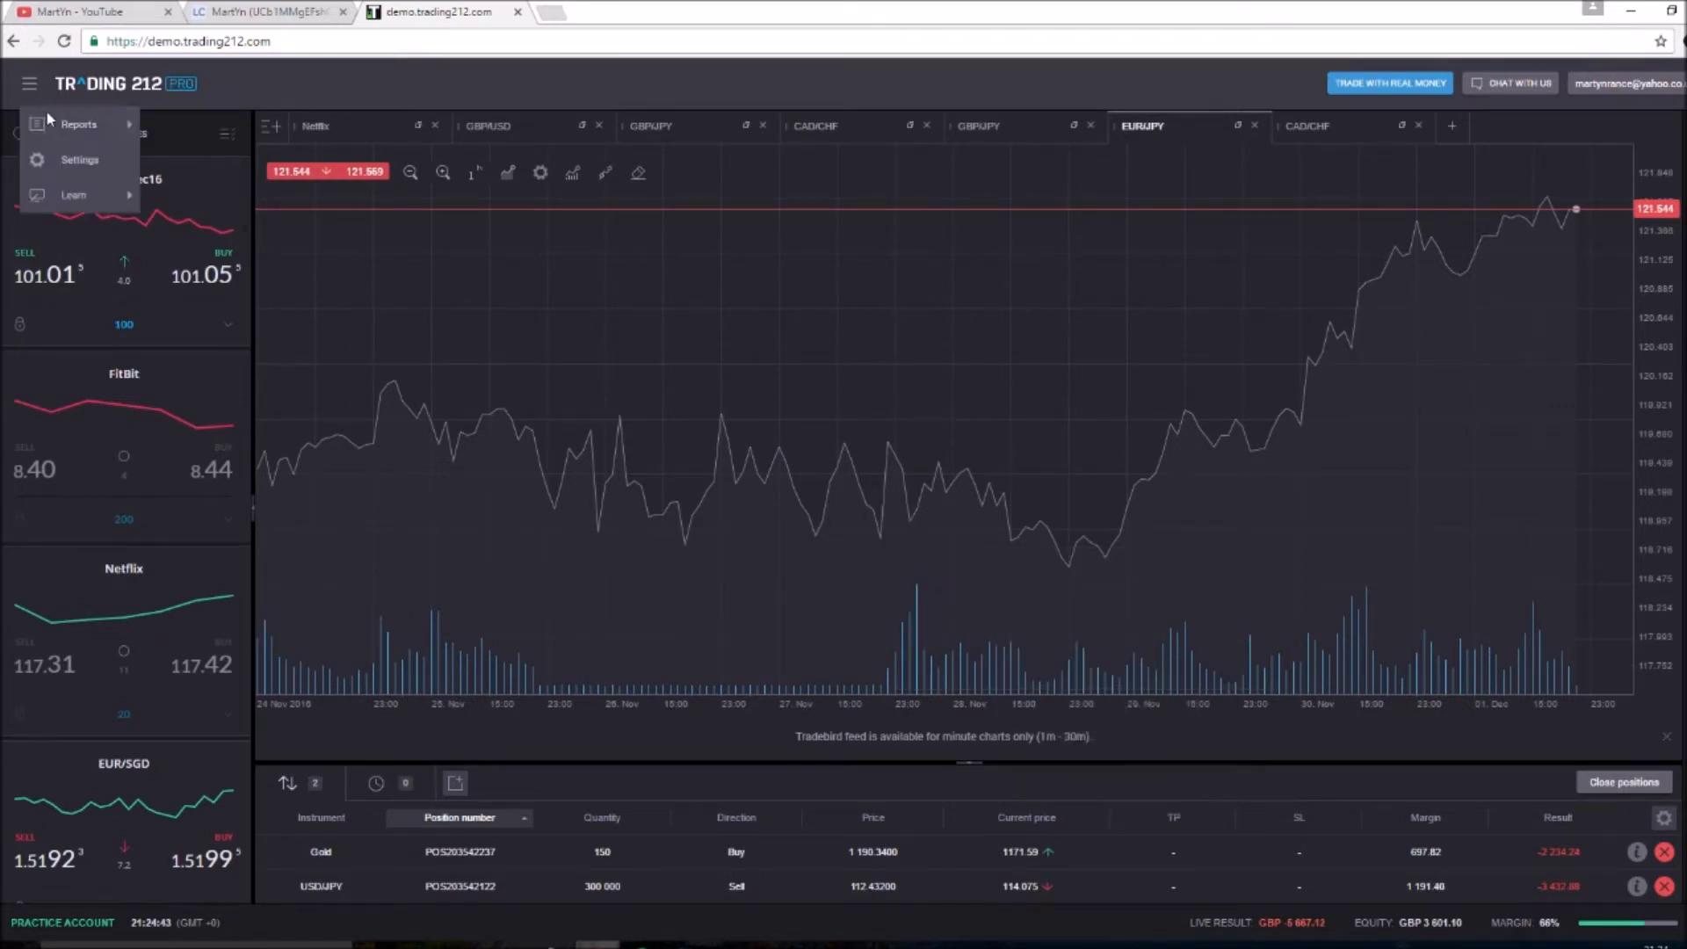
pyautogui.click(175, 124)
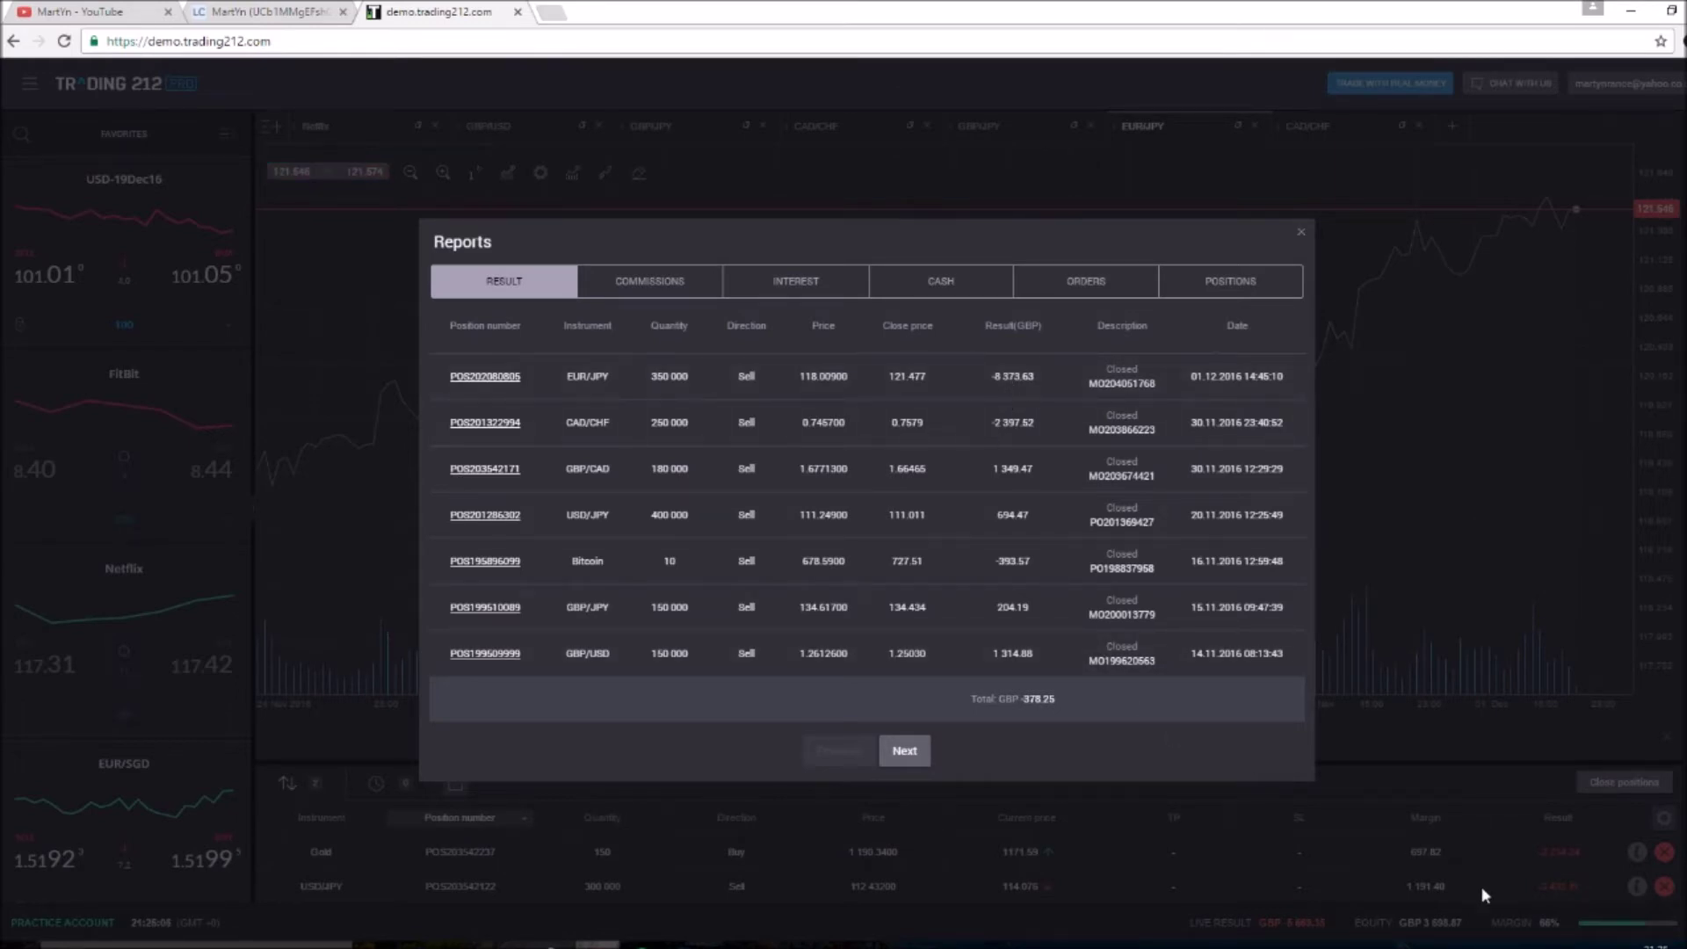
pyautogui.click(1300, 235)
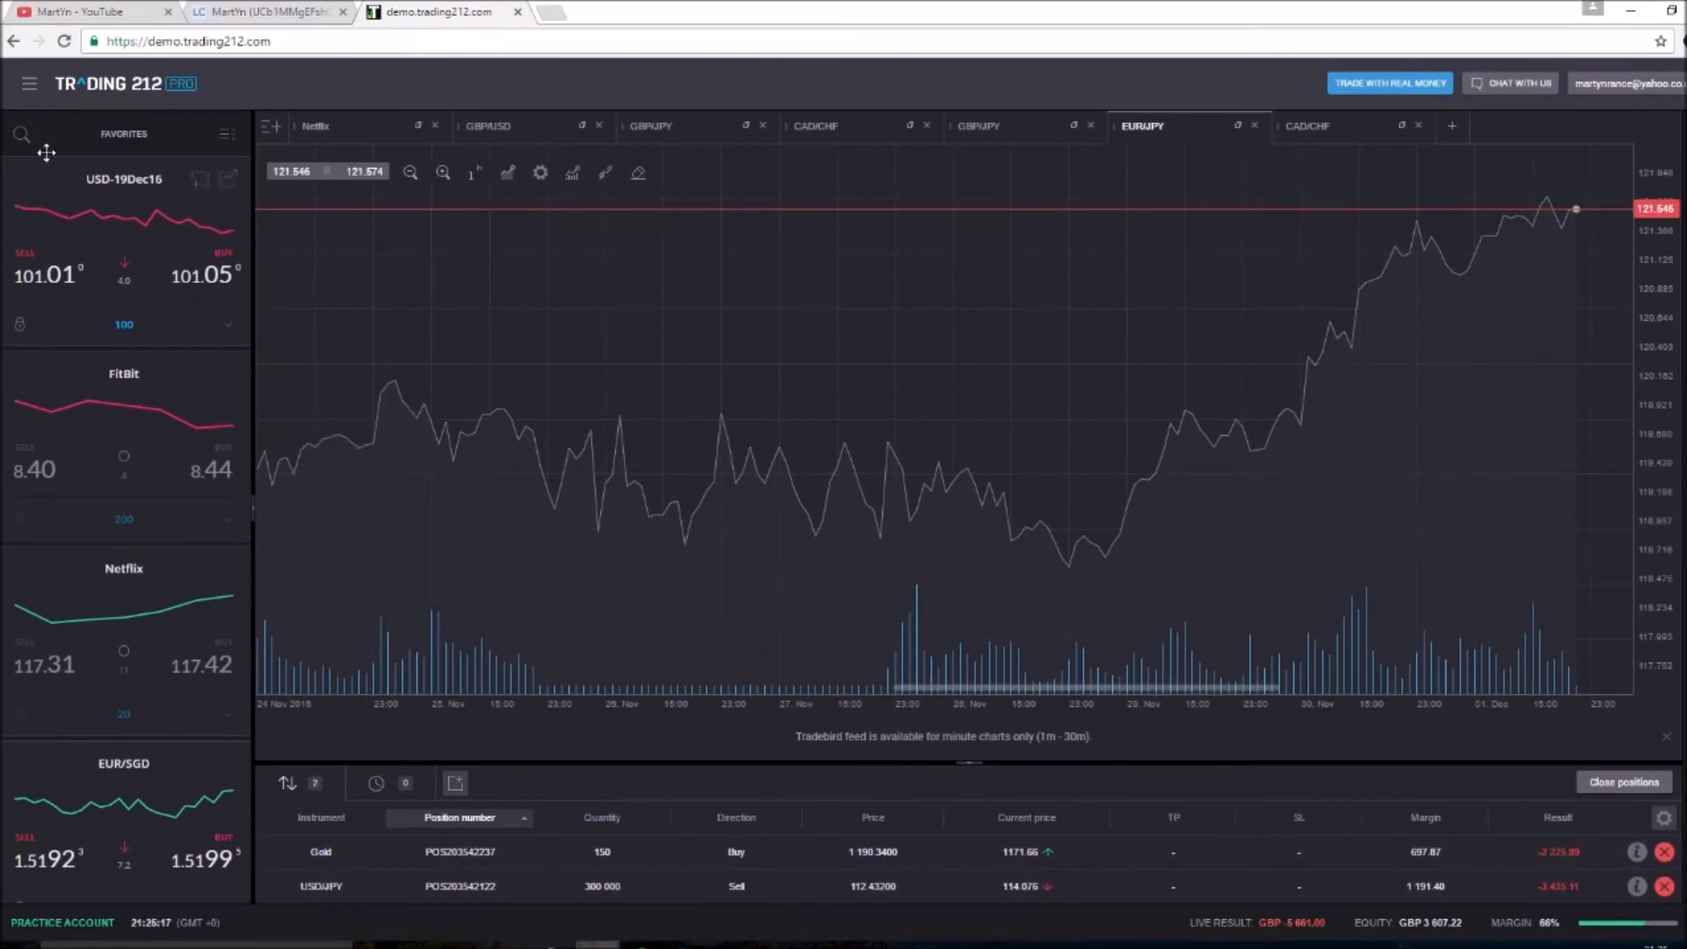
pyautogui.click(29, 83)
pyautogui.moveTo(109, 136)
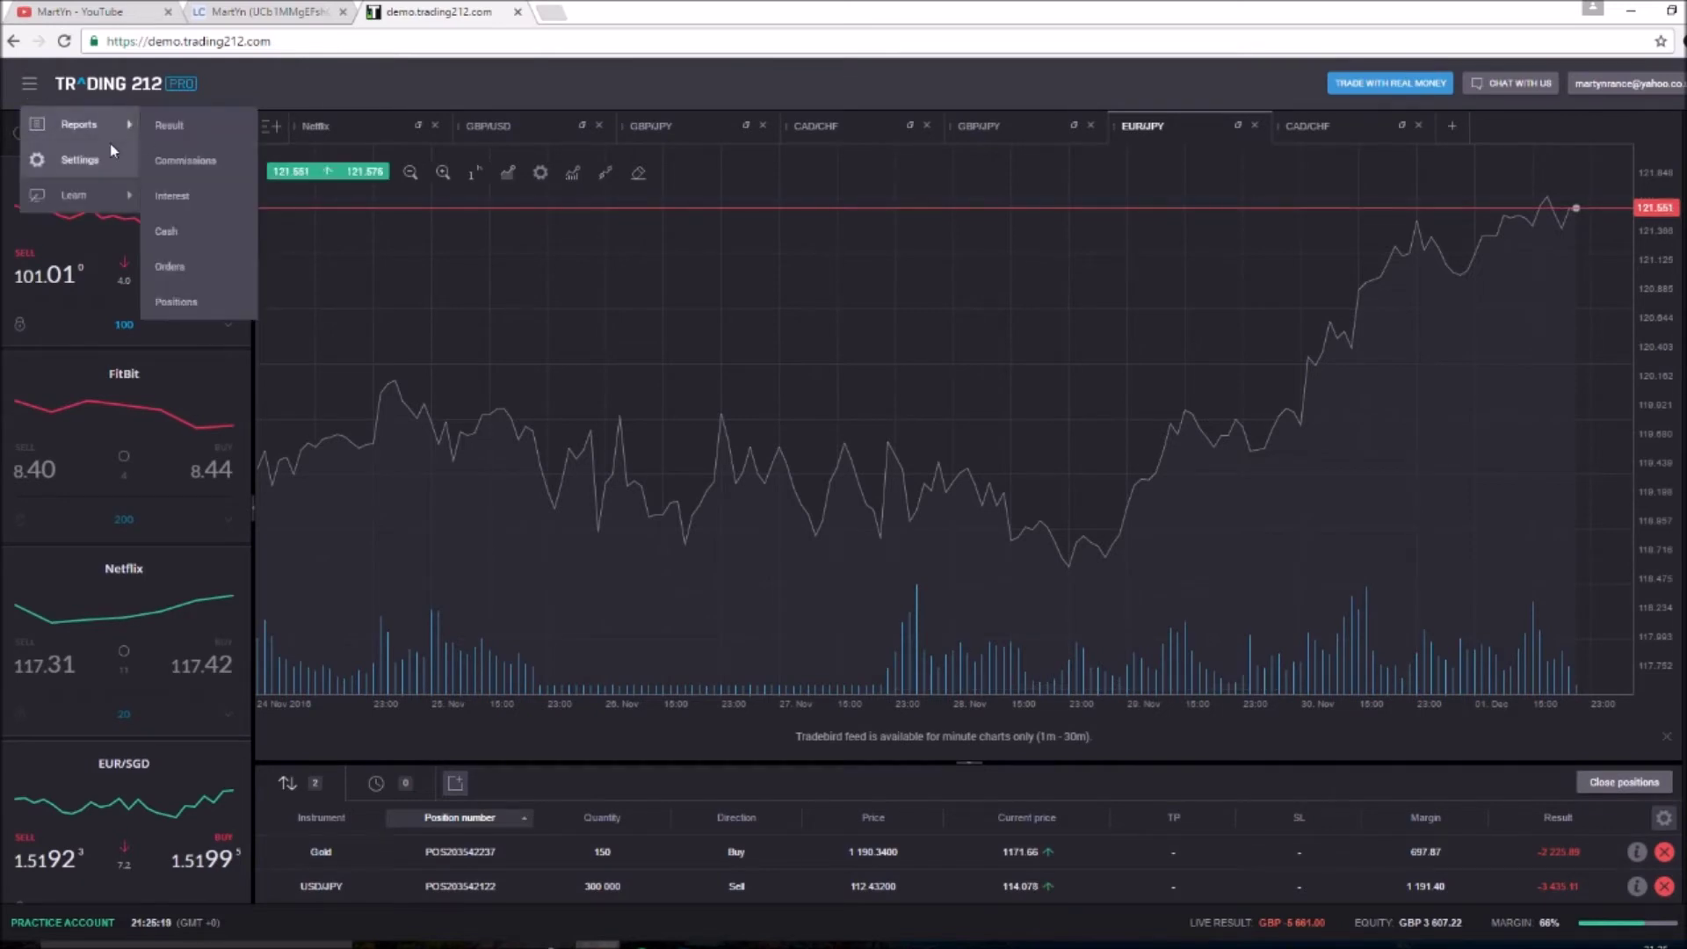
pyautogui.click(158, 127)
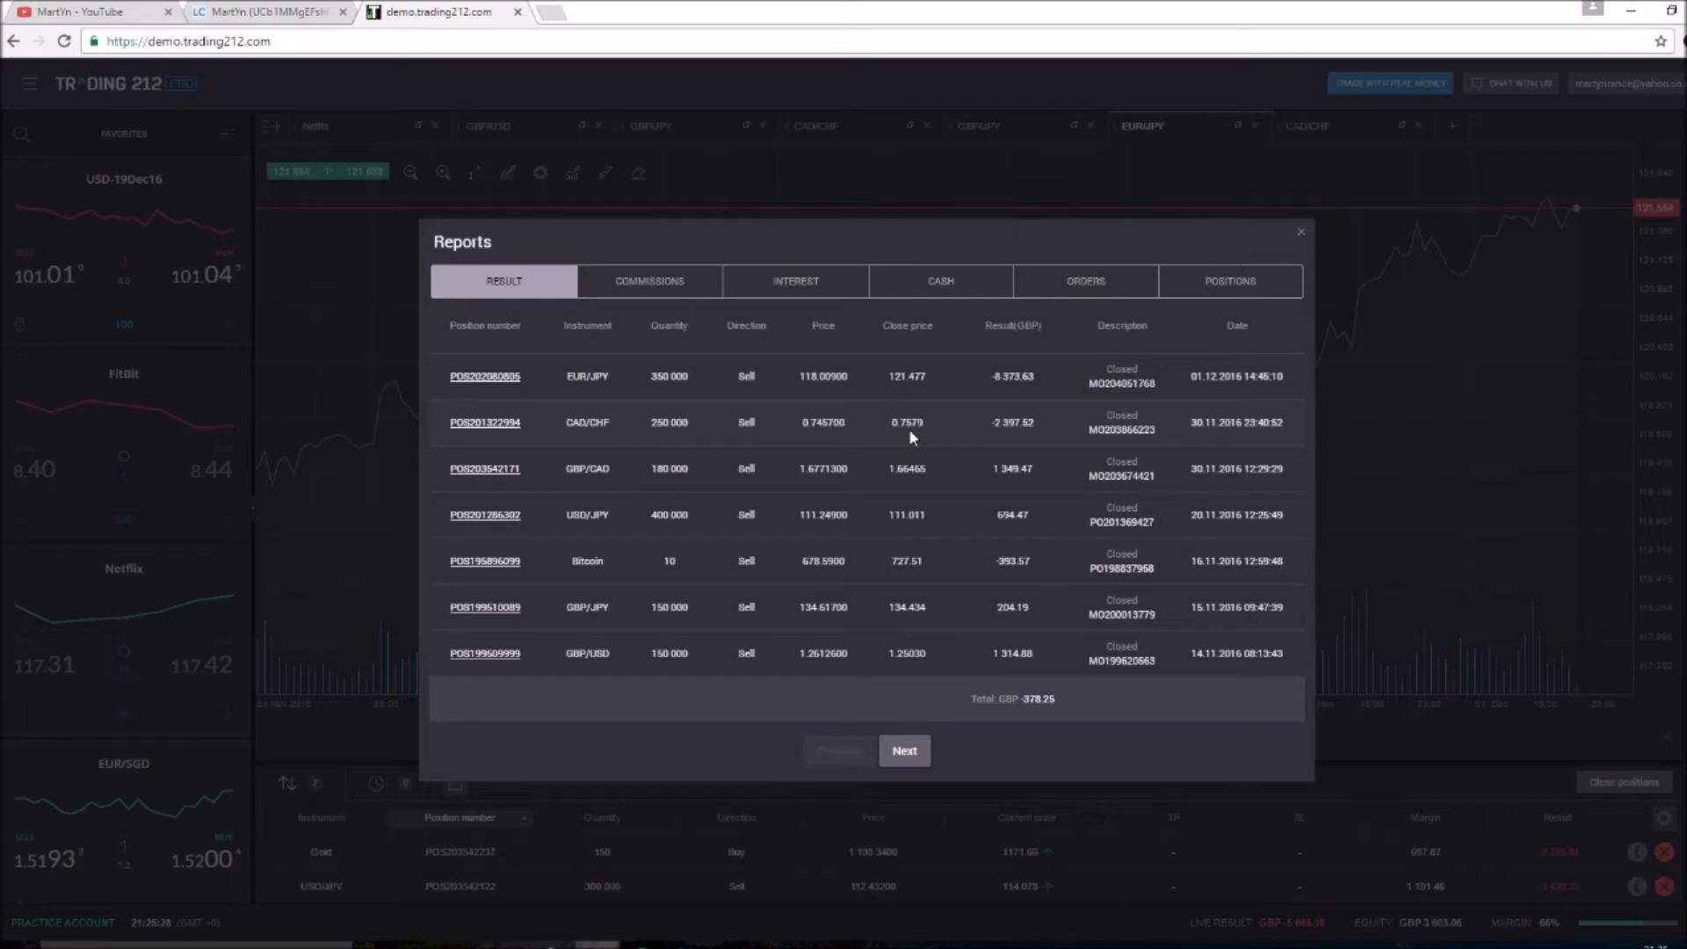
pyautogui.click(1301, 233)
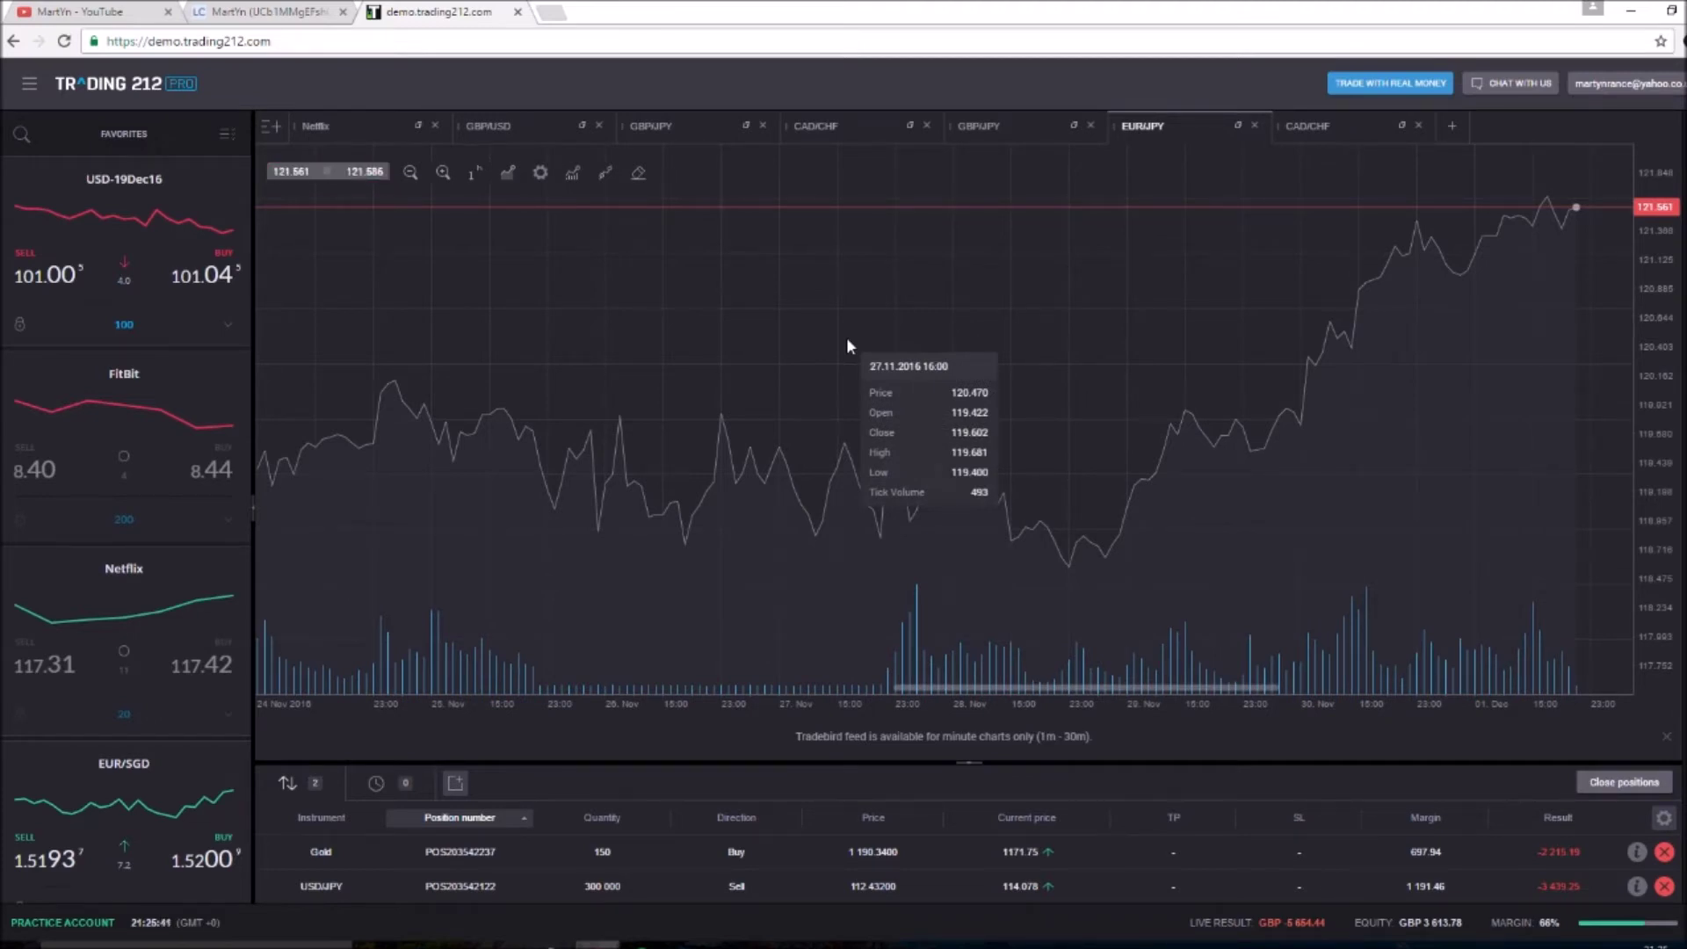
pyautogui.click(29, 84)
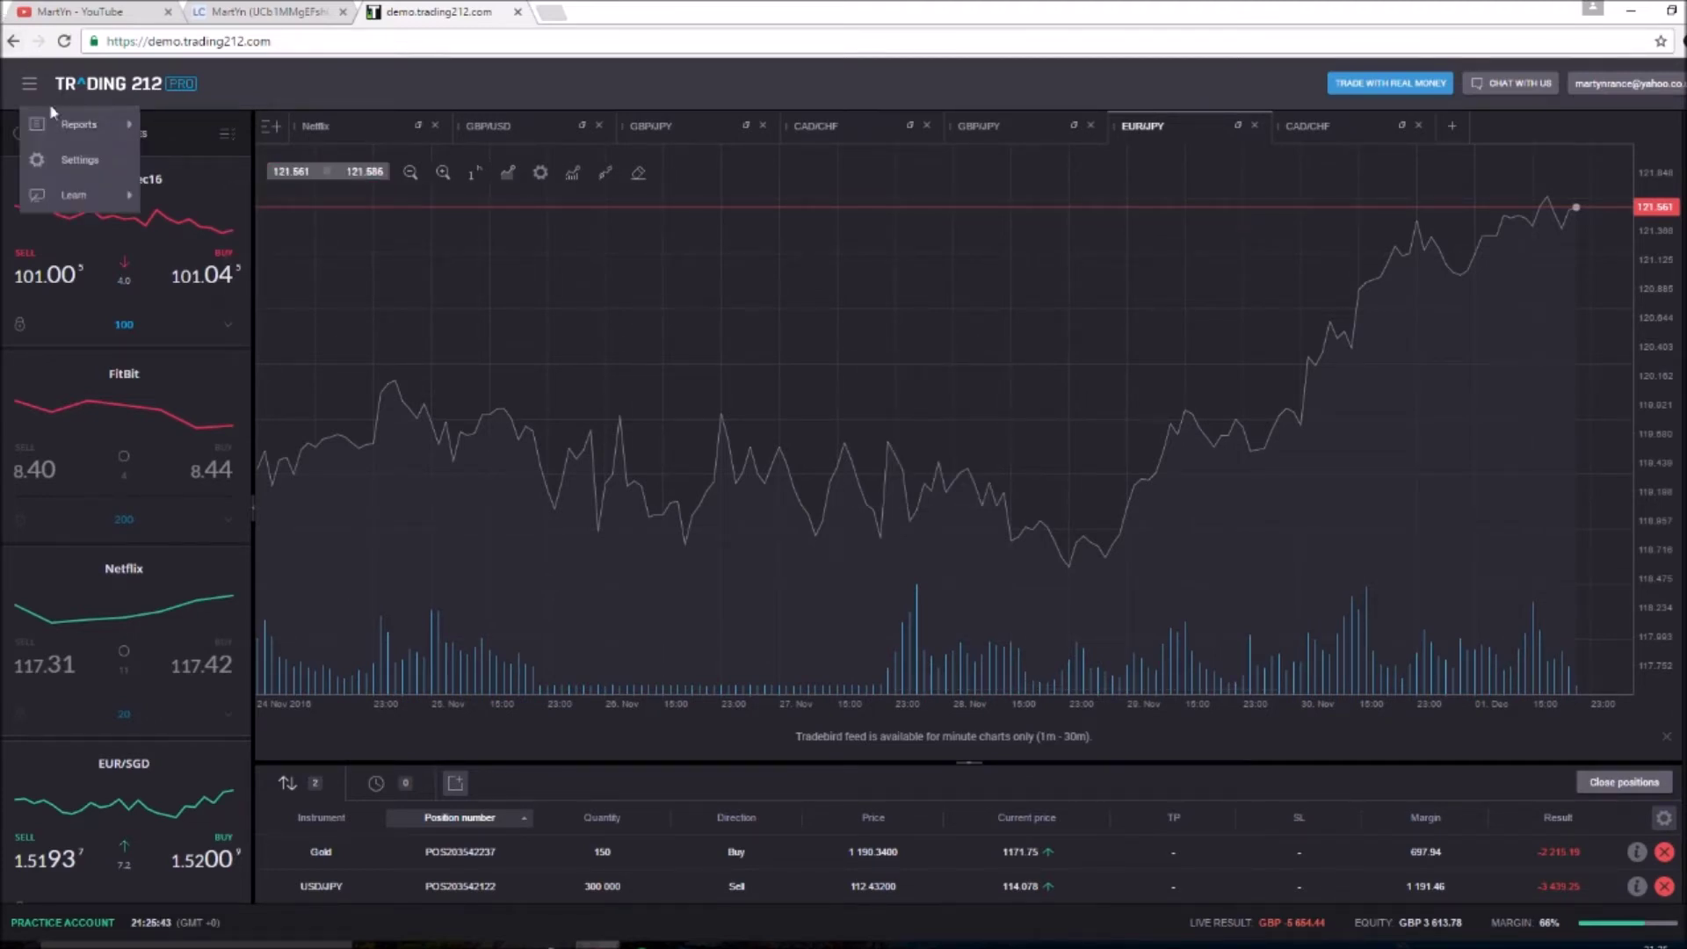
pyautogui.moveTo(79, 124)
pyautogui.click(185, 124)
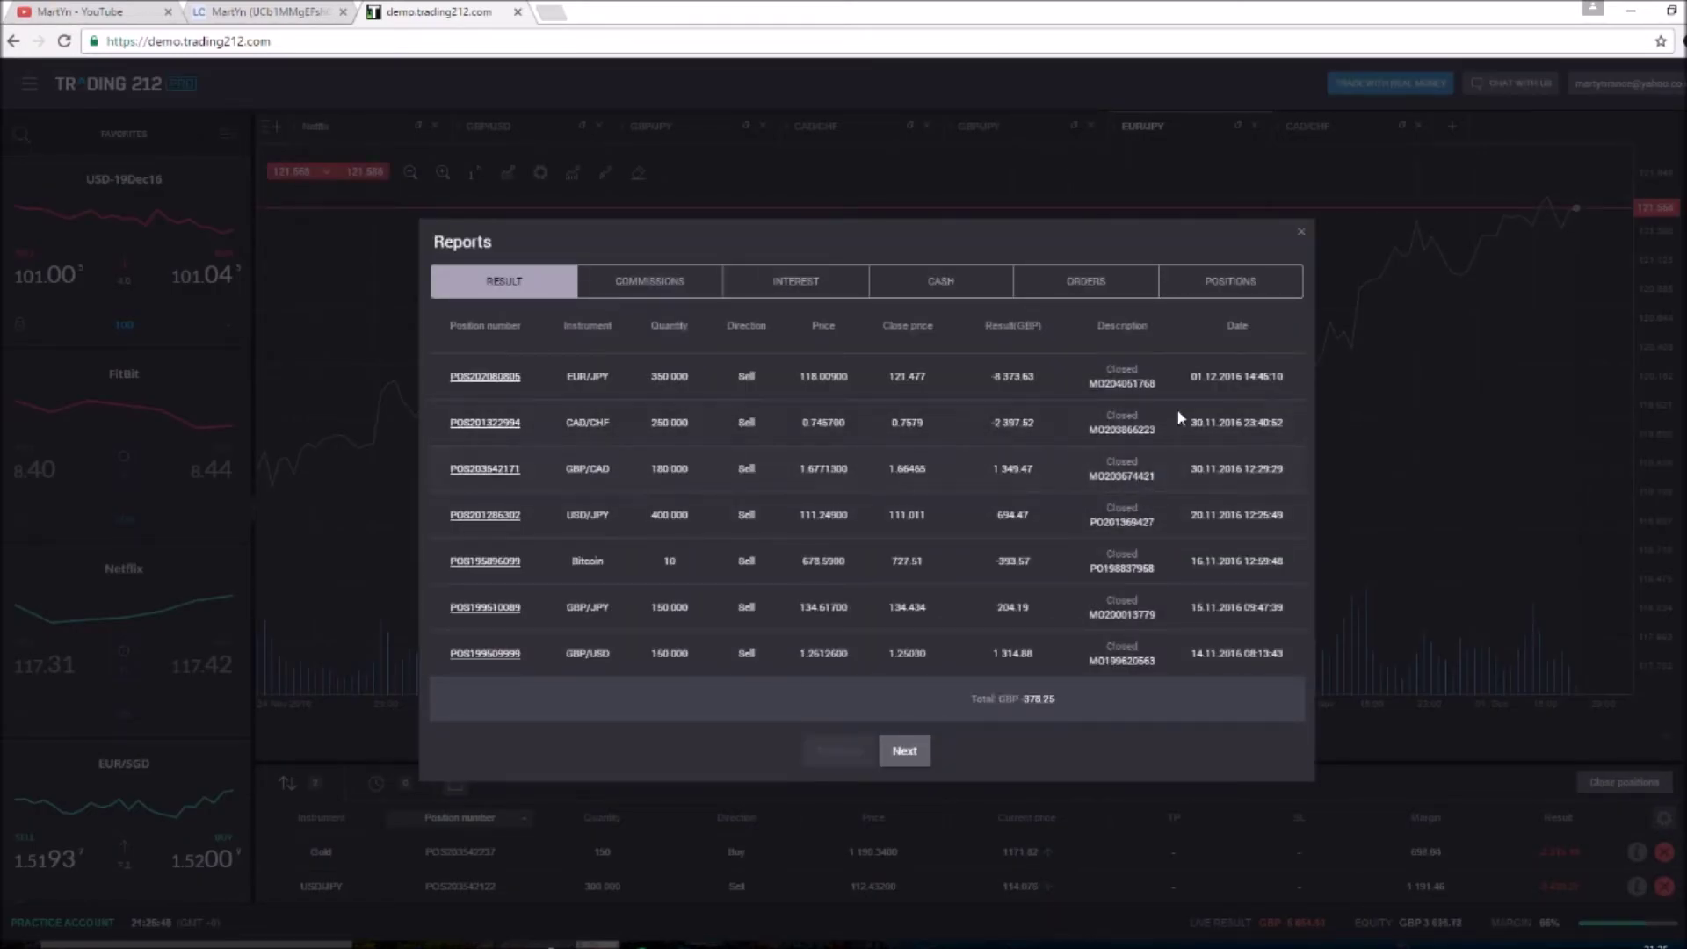
pyautogui.click(1300, 233)
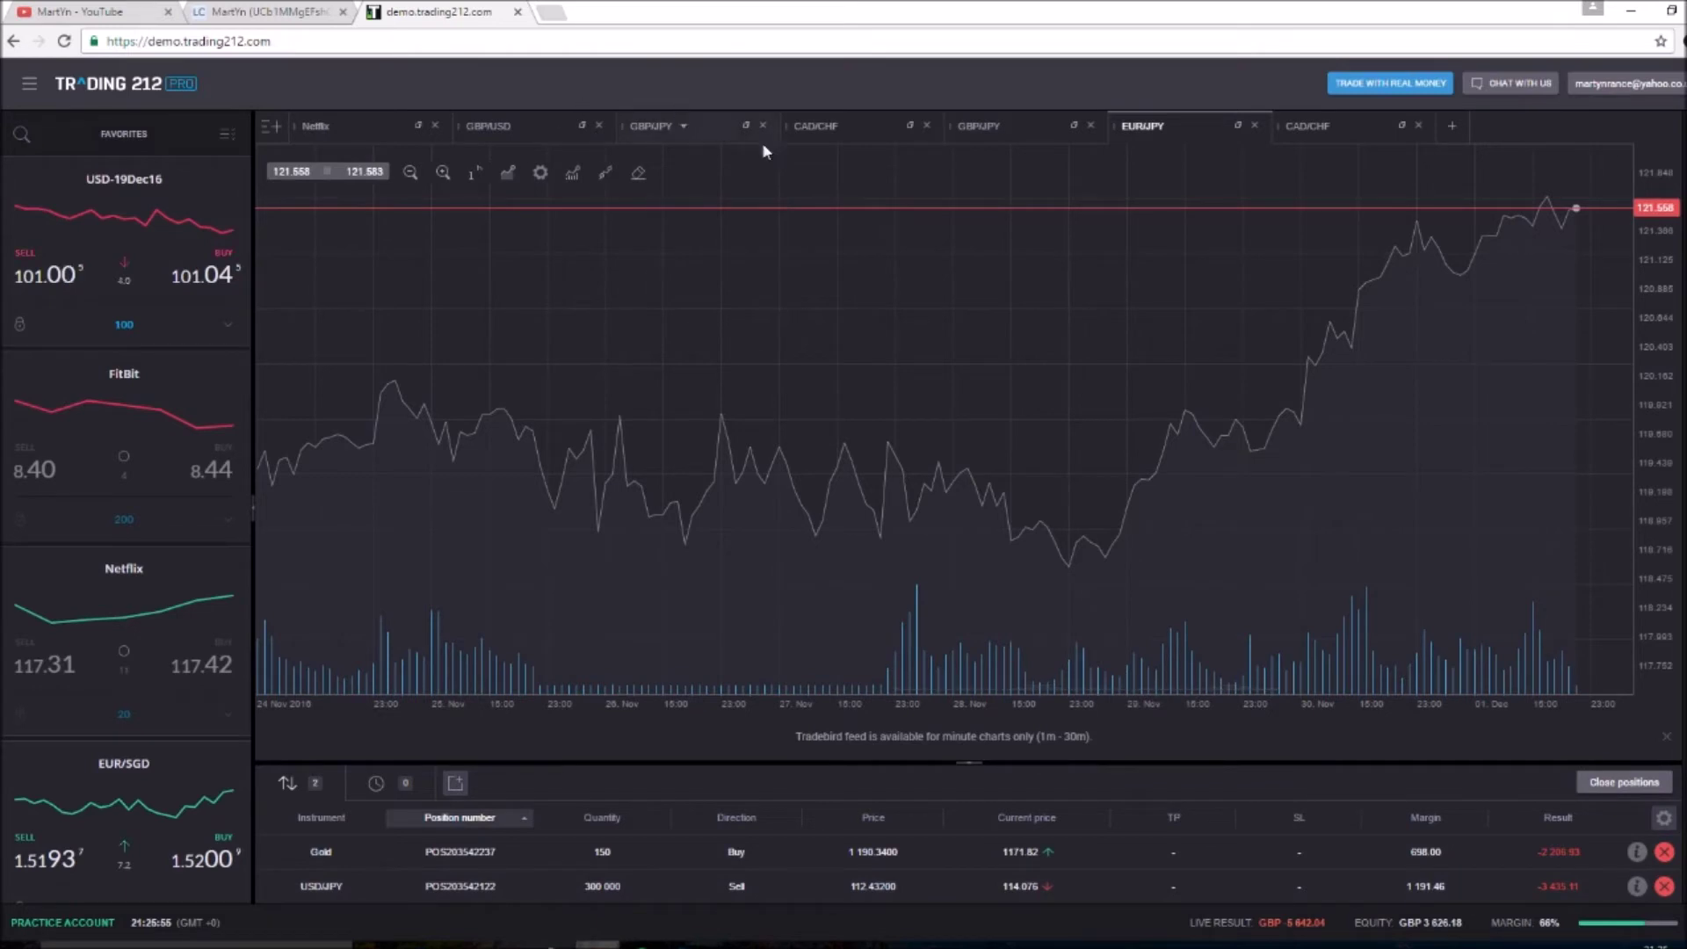
pyautogui.rightClick(711, 883)
# Open a USD/JPY chart, try daily candles, then settle on 4-hour candles.
pyautogui.click(780, 748)
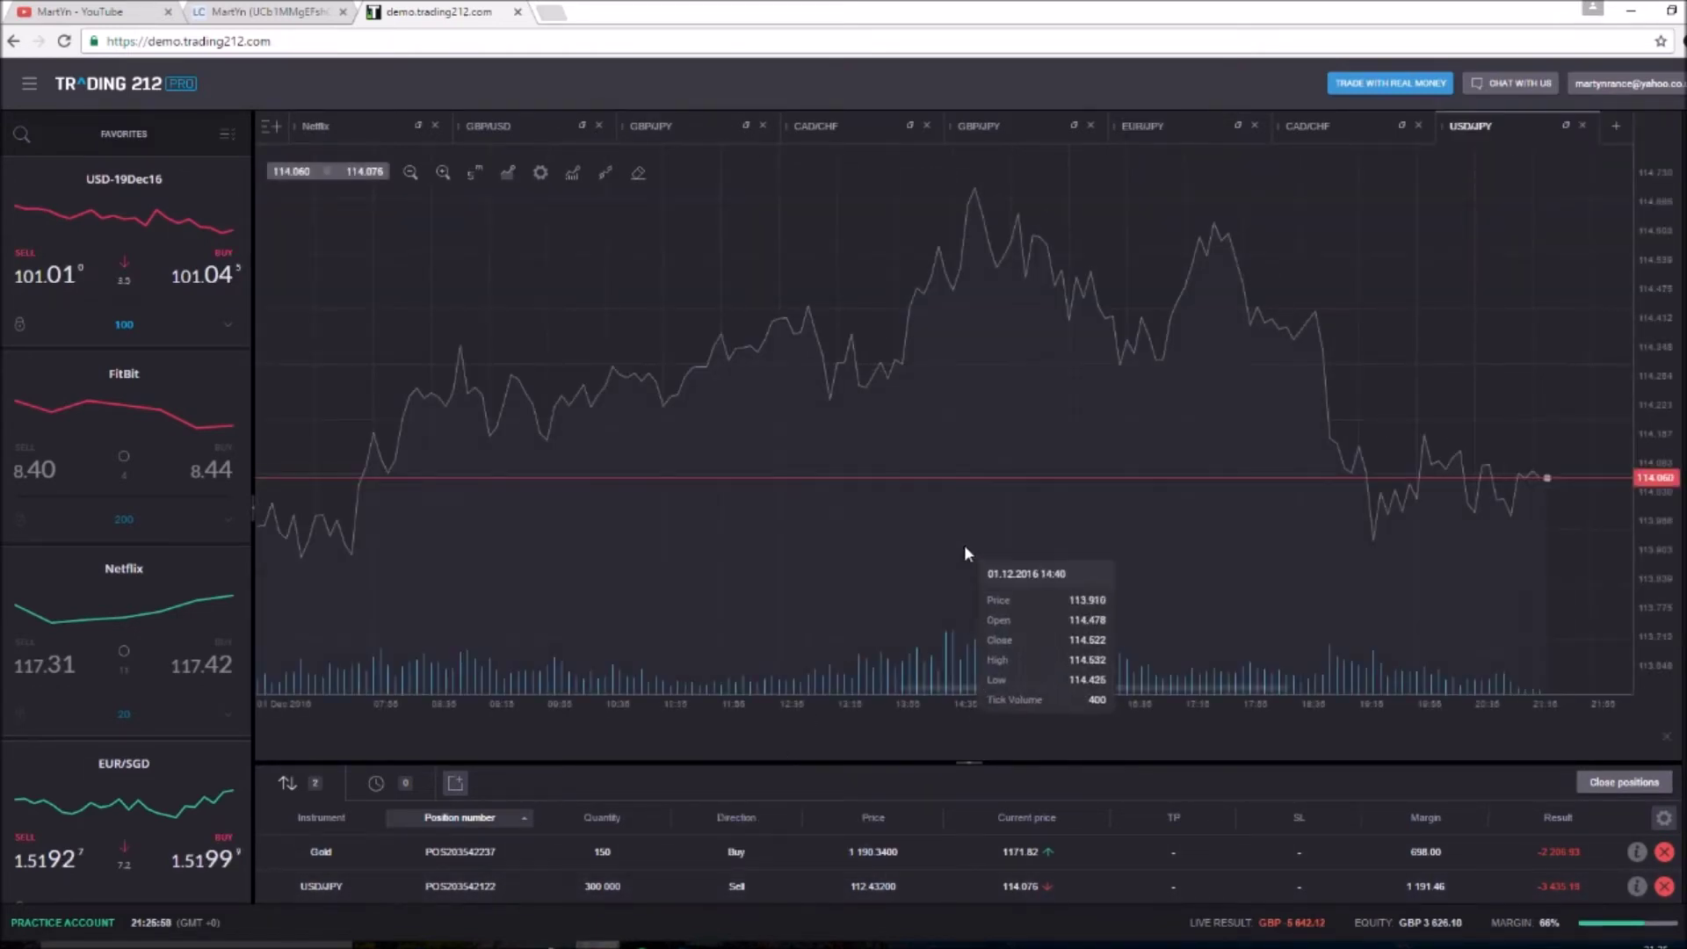
pyautogui.click(474, 174)
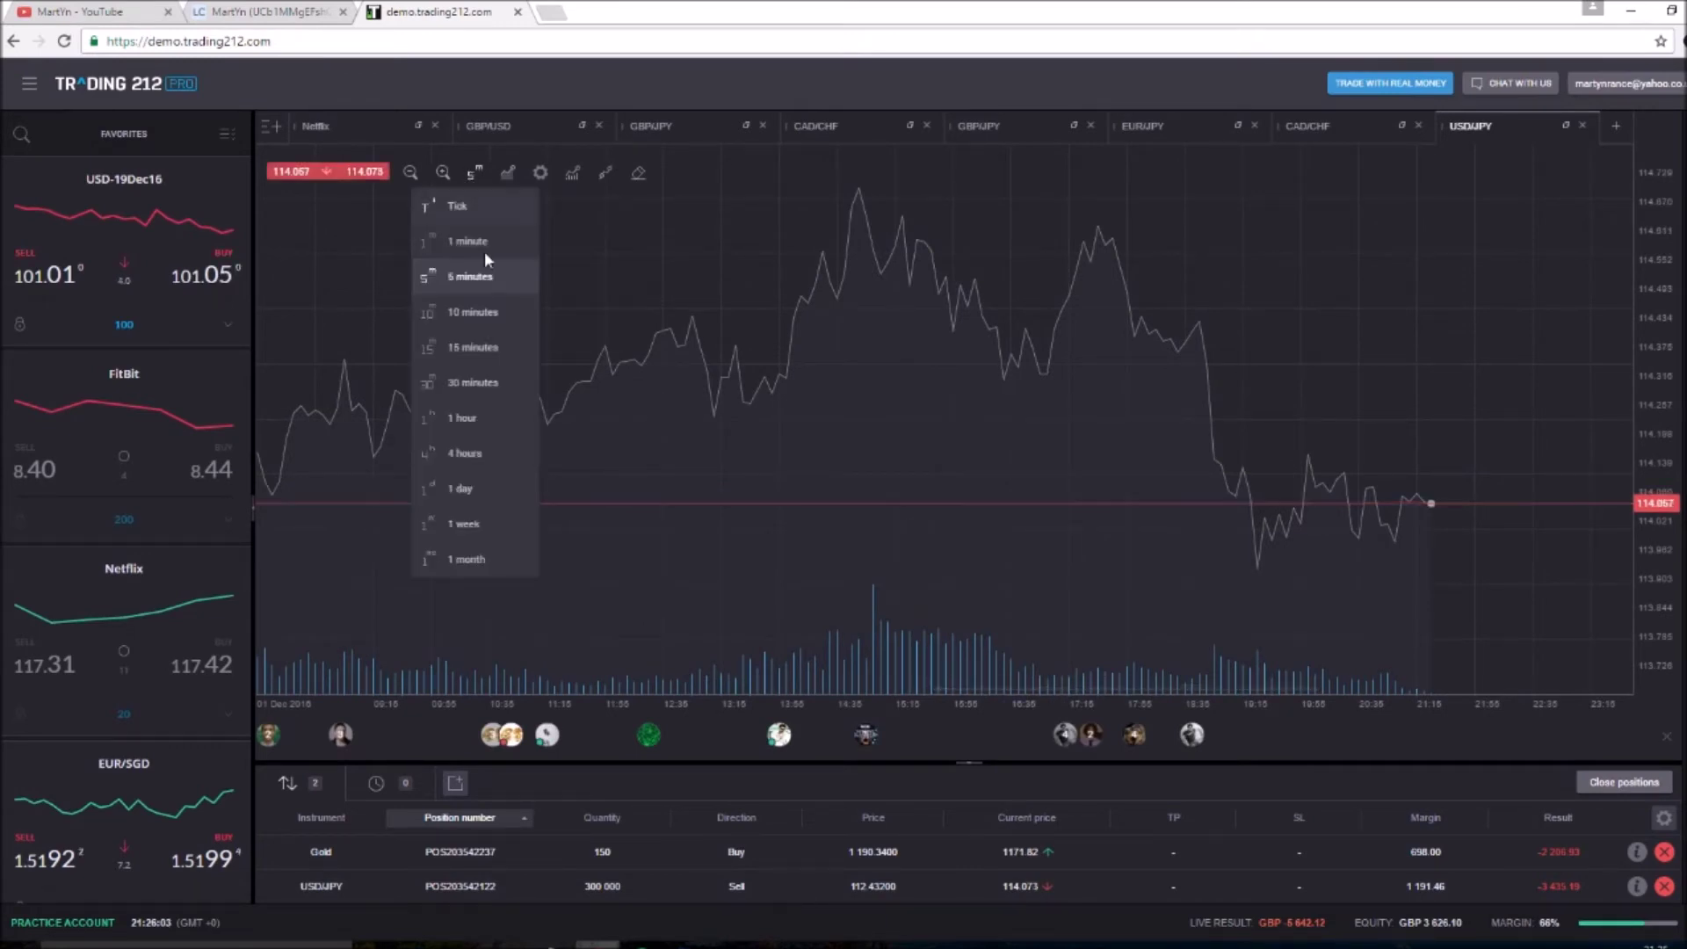
pyautogui.click(463, 488)
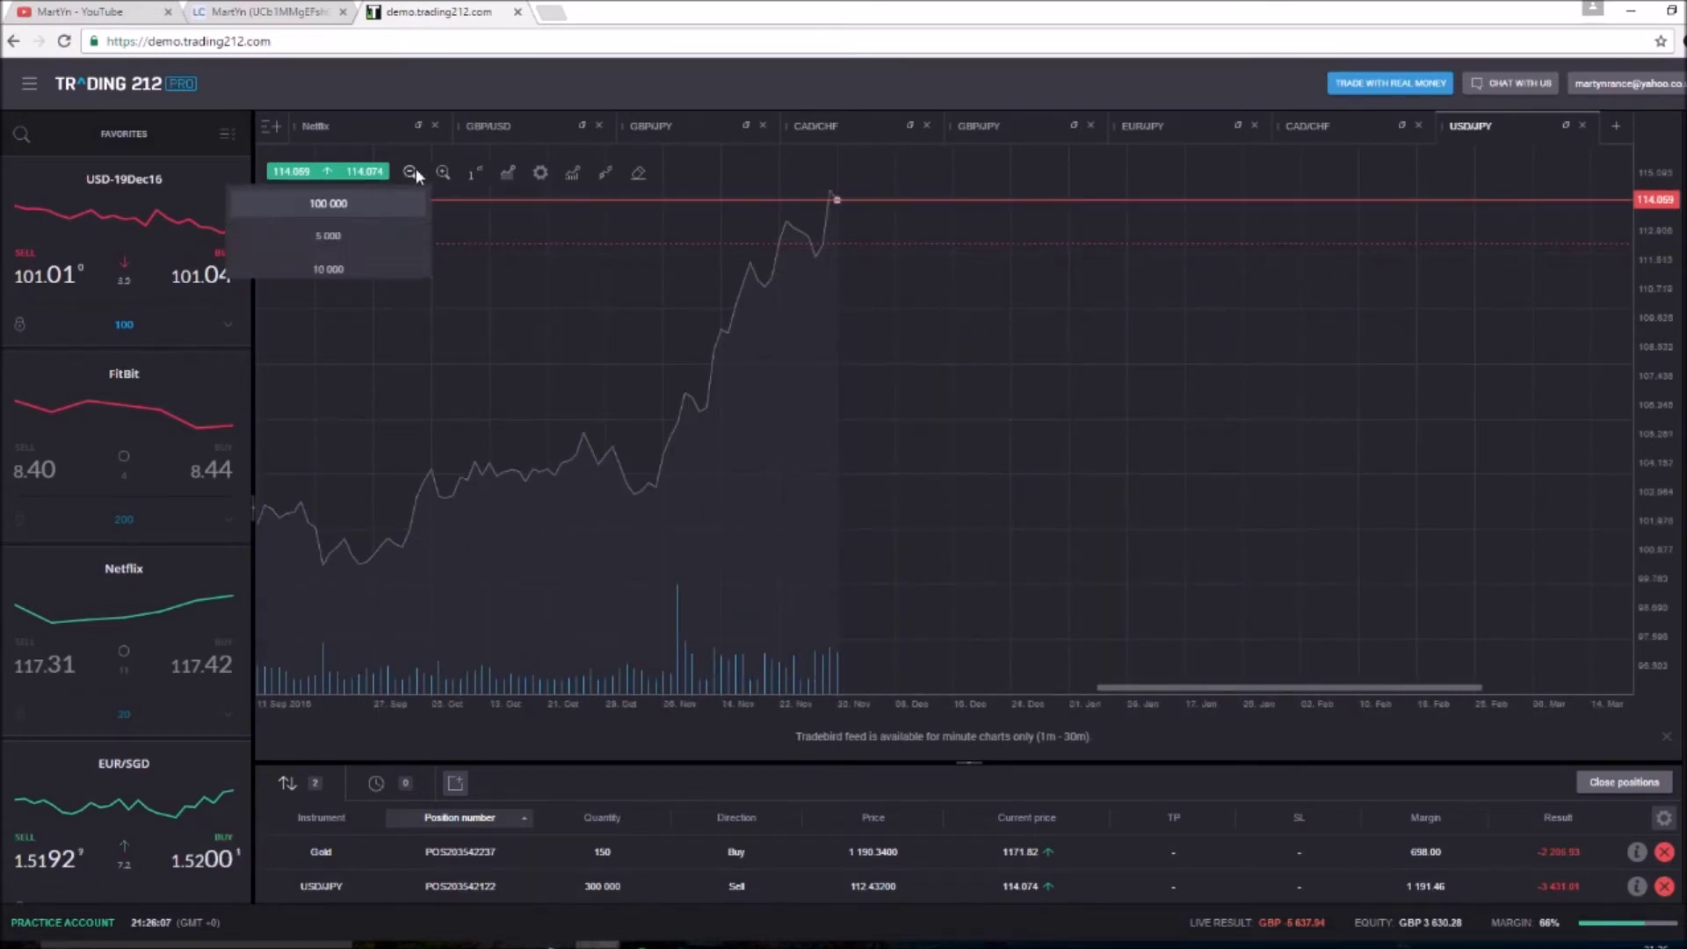
pyautogui.click(474, 174)
pyautogui.click(515, 446)
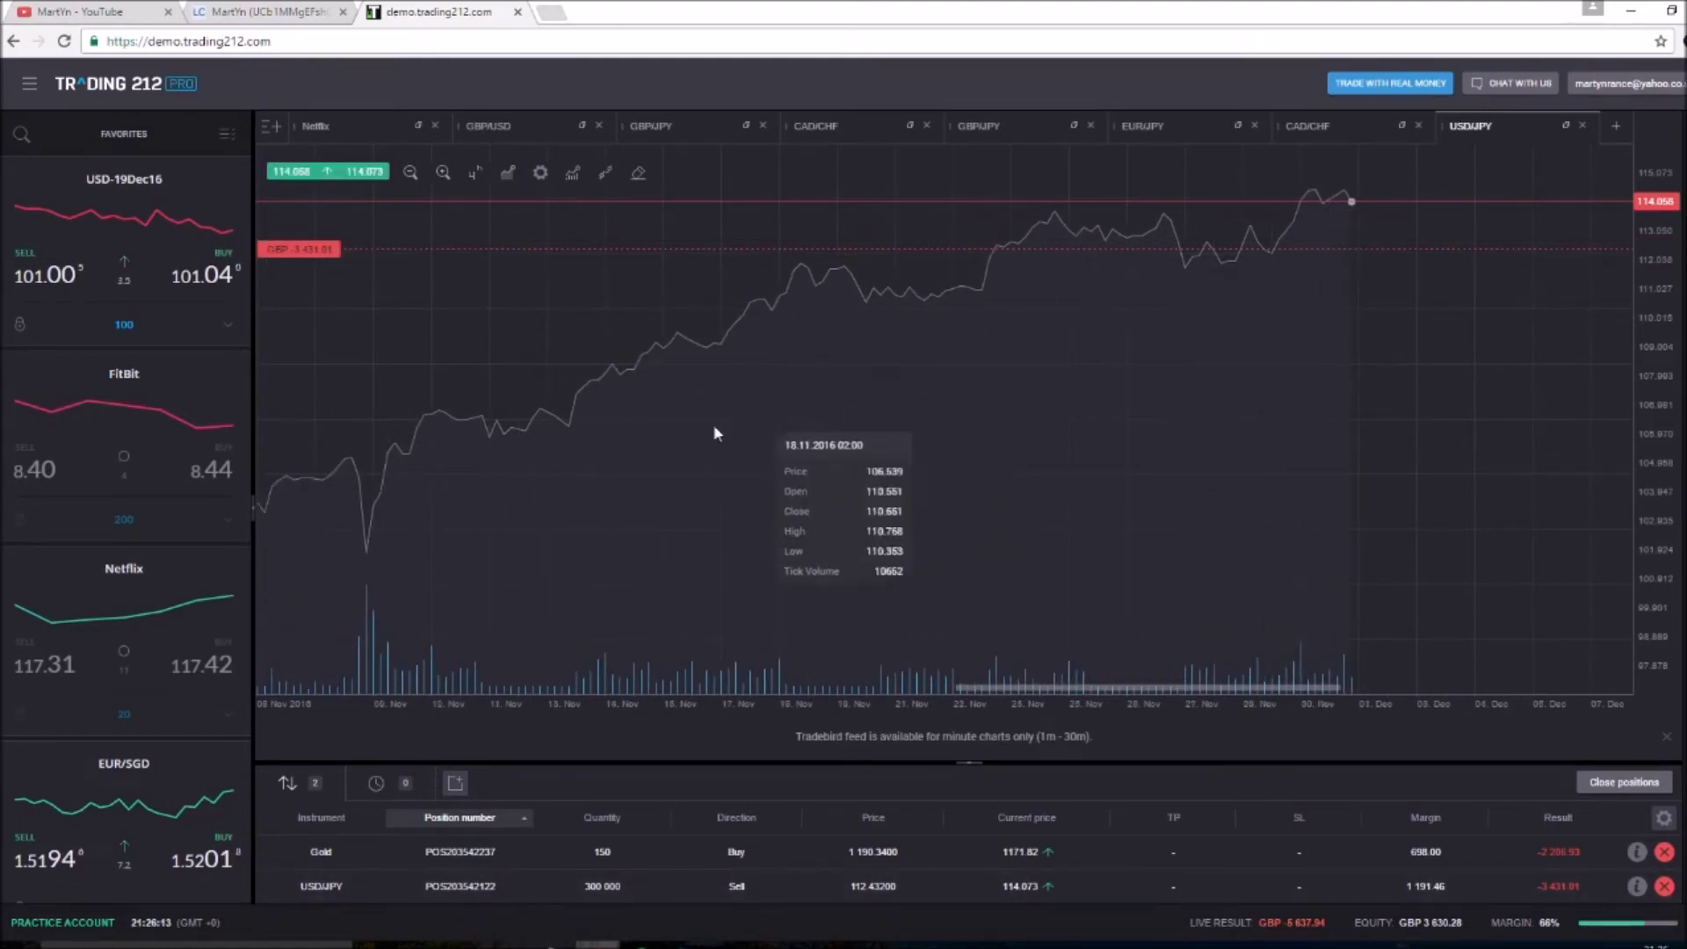
# Pan the USD/JPY chart back and forth through its late-November climb.
pyautogui.moveTo(1267, 249)
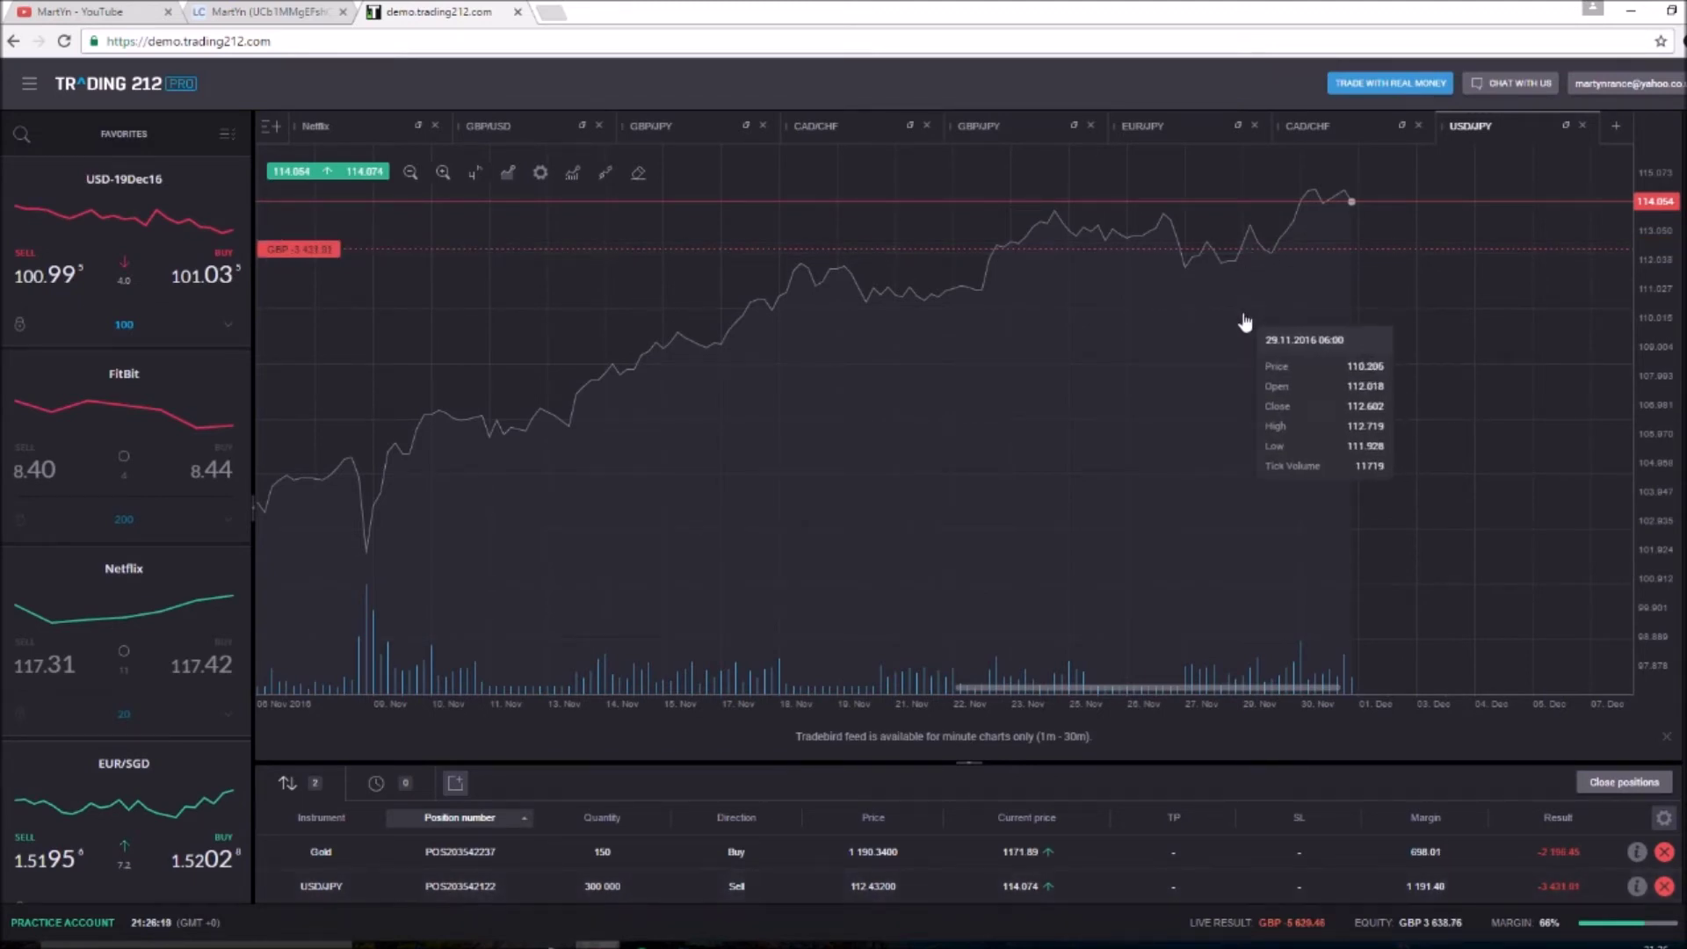
pyautogui.moveTo(1257, 369); pyautogui.dragTo(1331, 406)
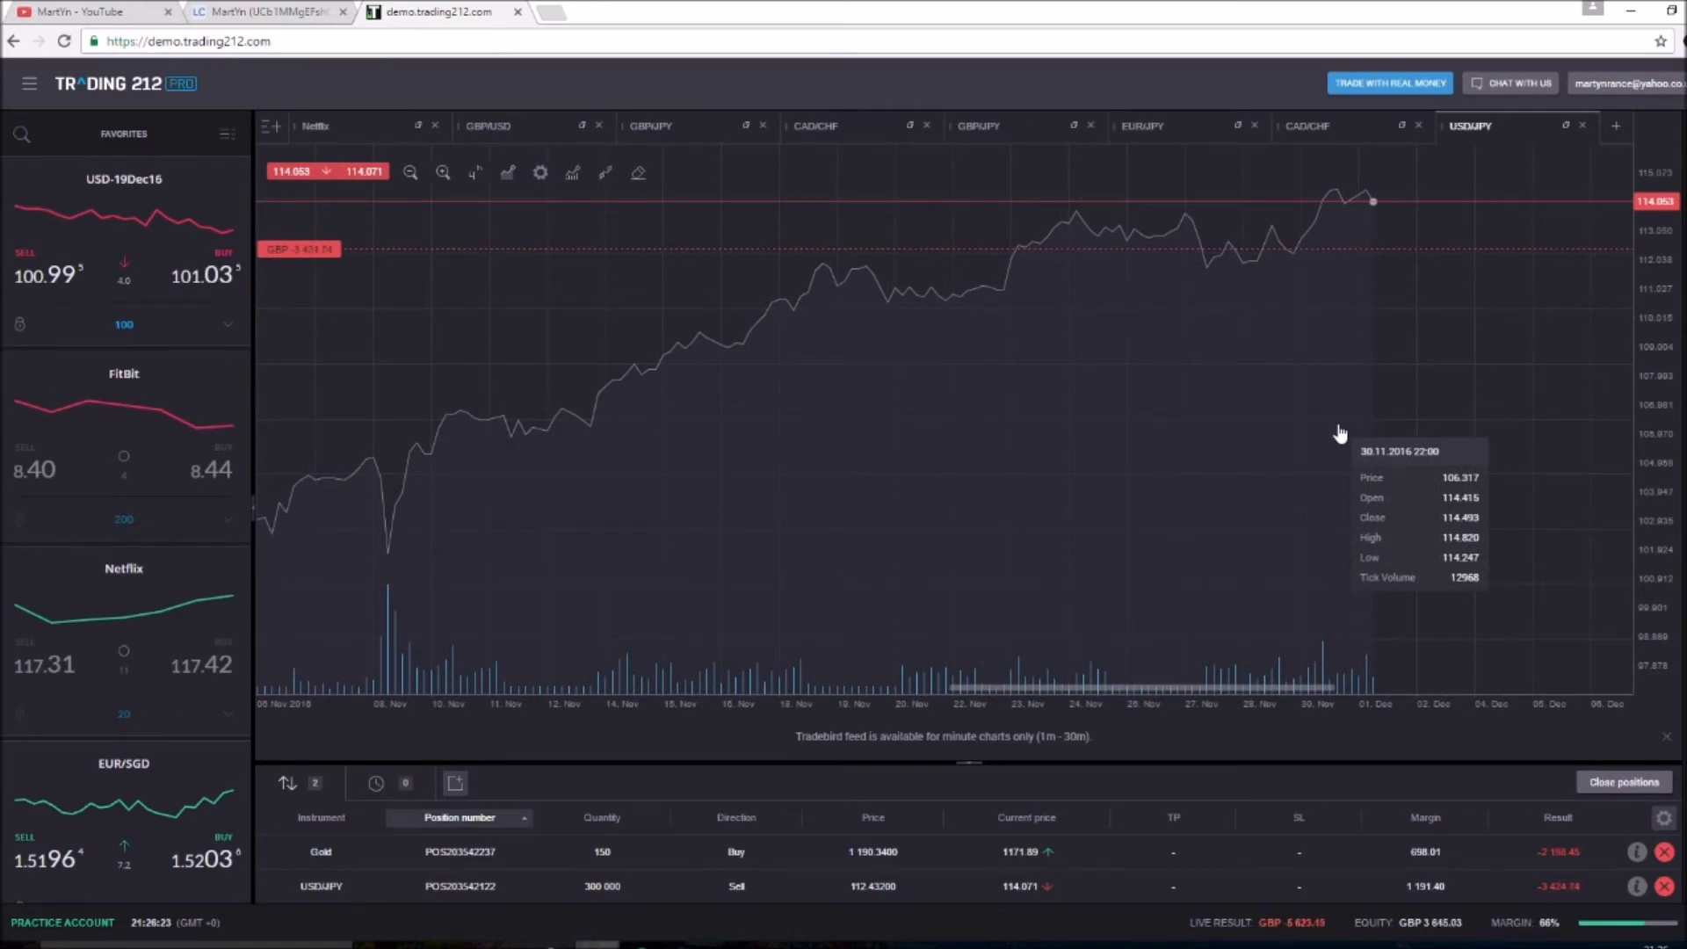
pyautogui.moveTo(1340, 433); pyautogui.dragTo(1337, 433)
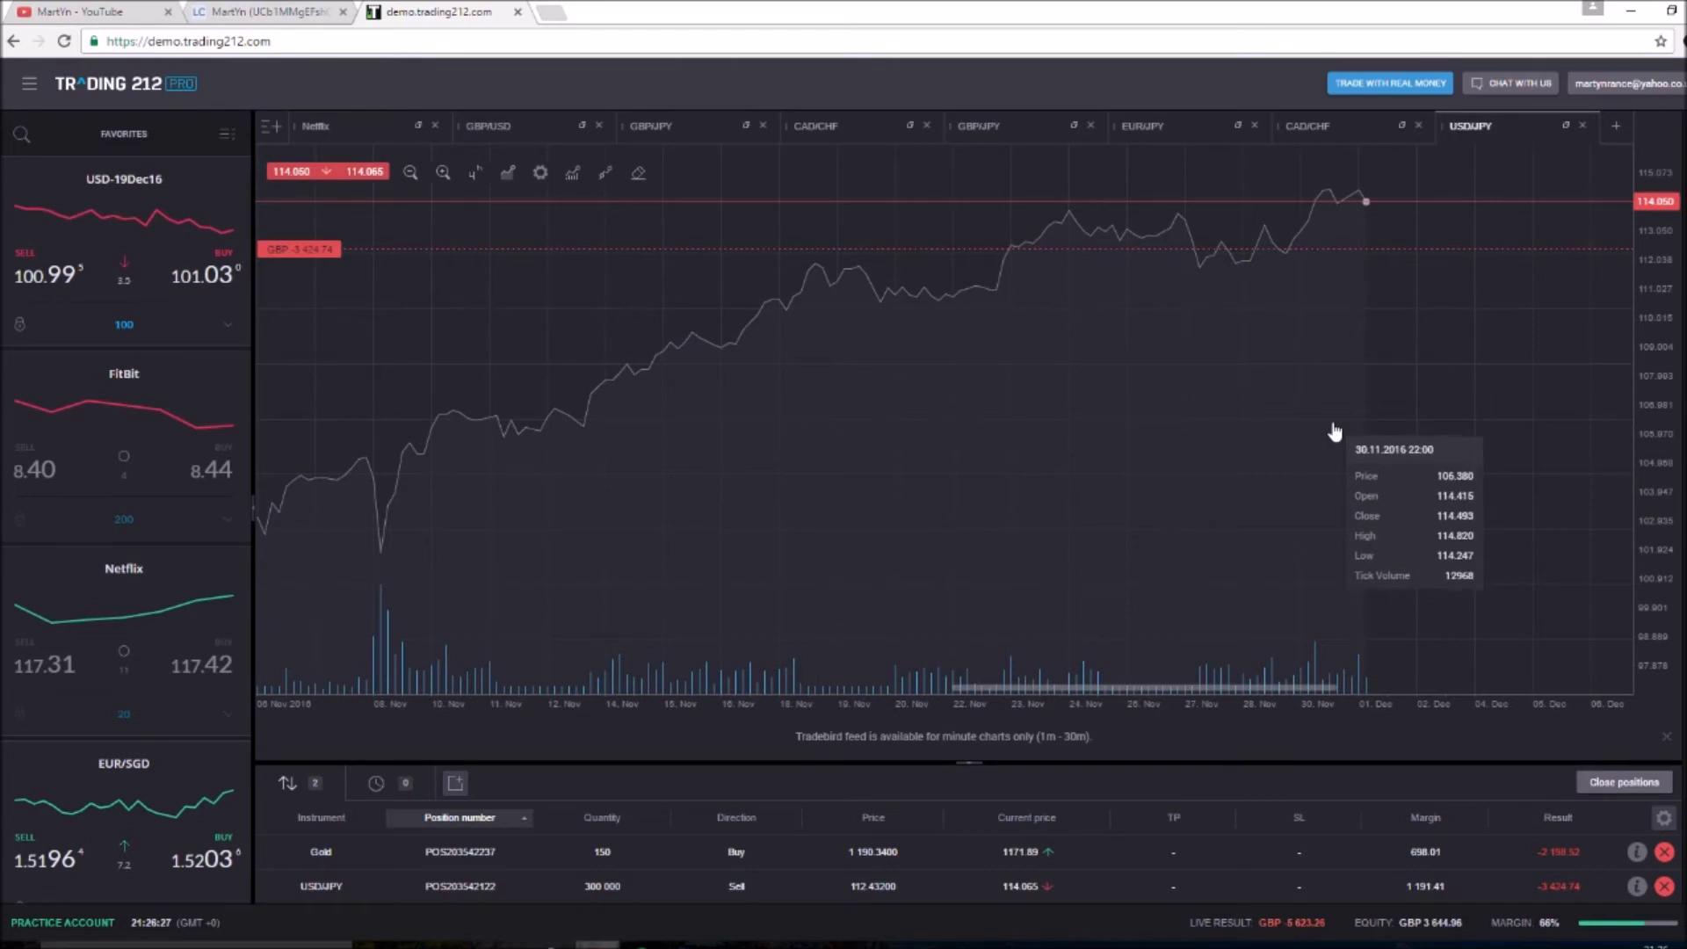
pyautogui.moveTo(1335, 432); pyautogui.dragTo(1224, 346)
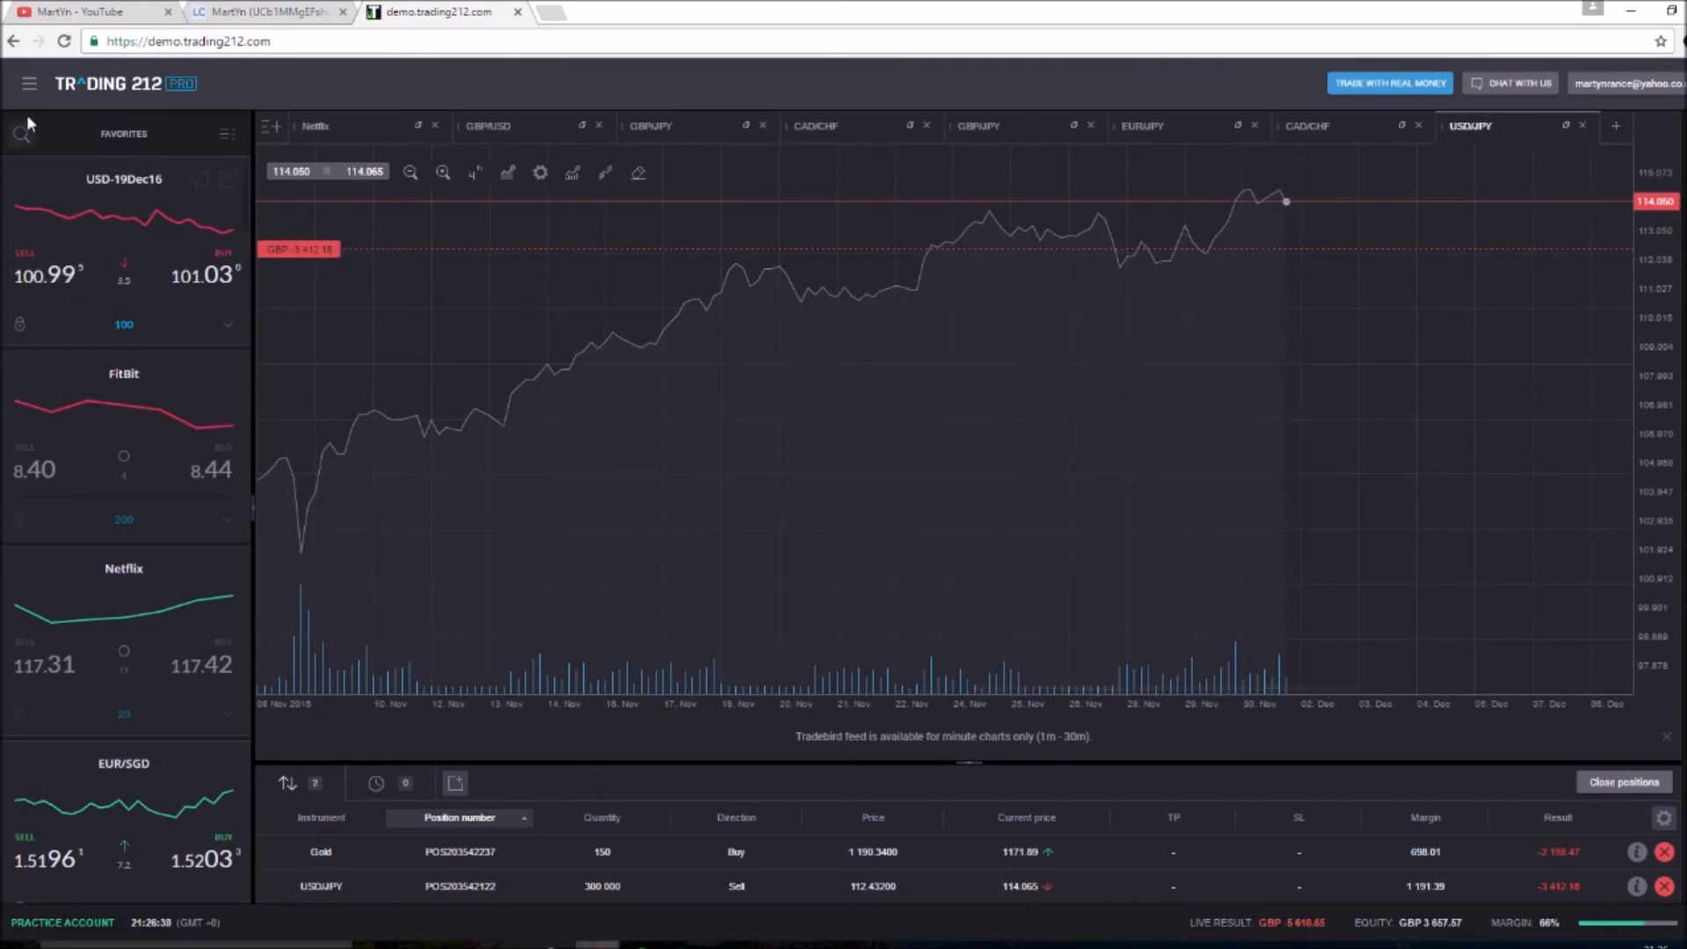
pyautogui.click(29, 83)
# Check the closed-trade Result report, then open a chart for the Gold position.
pyautogui.click(168, 125)
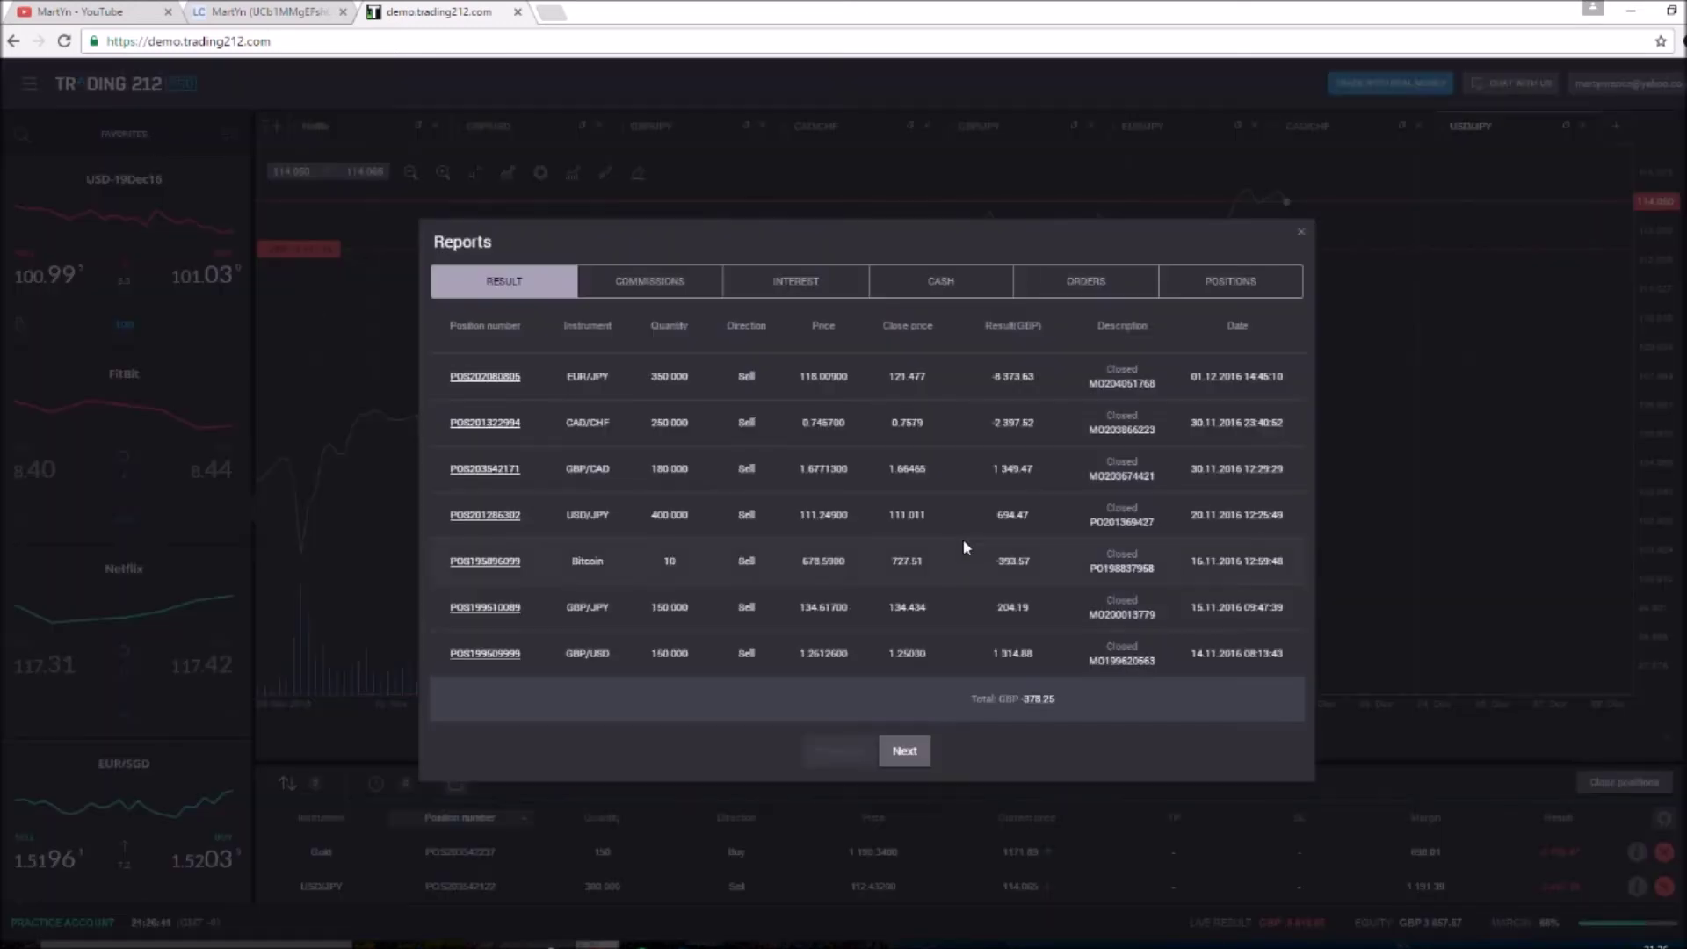
pyautogui.click(1302, 233)
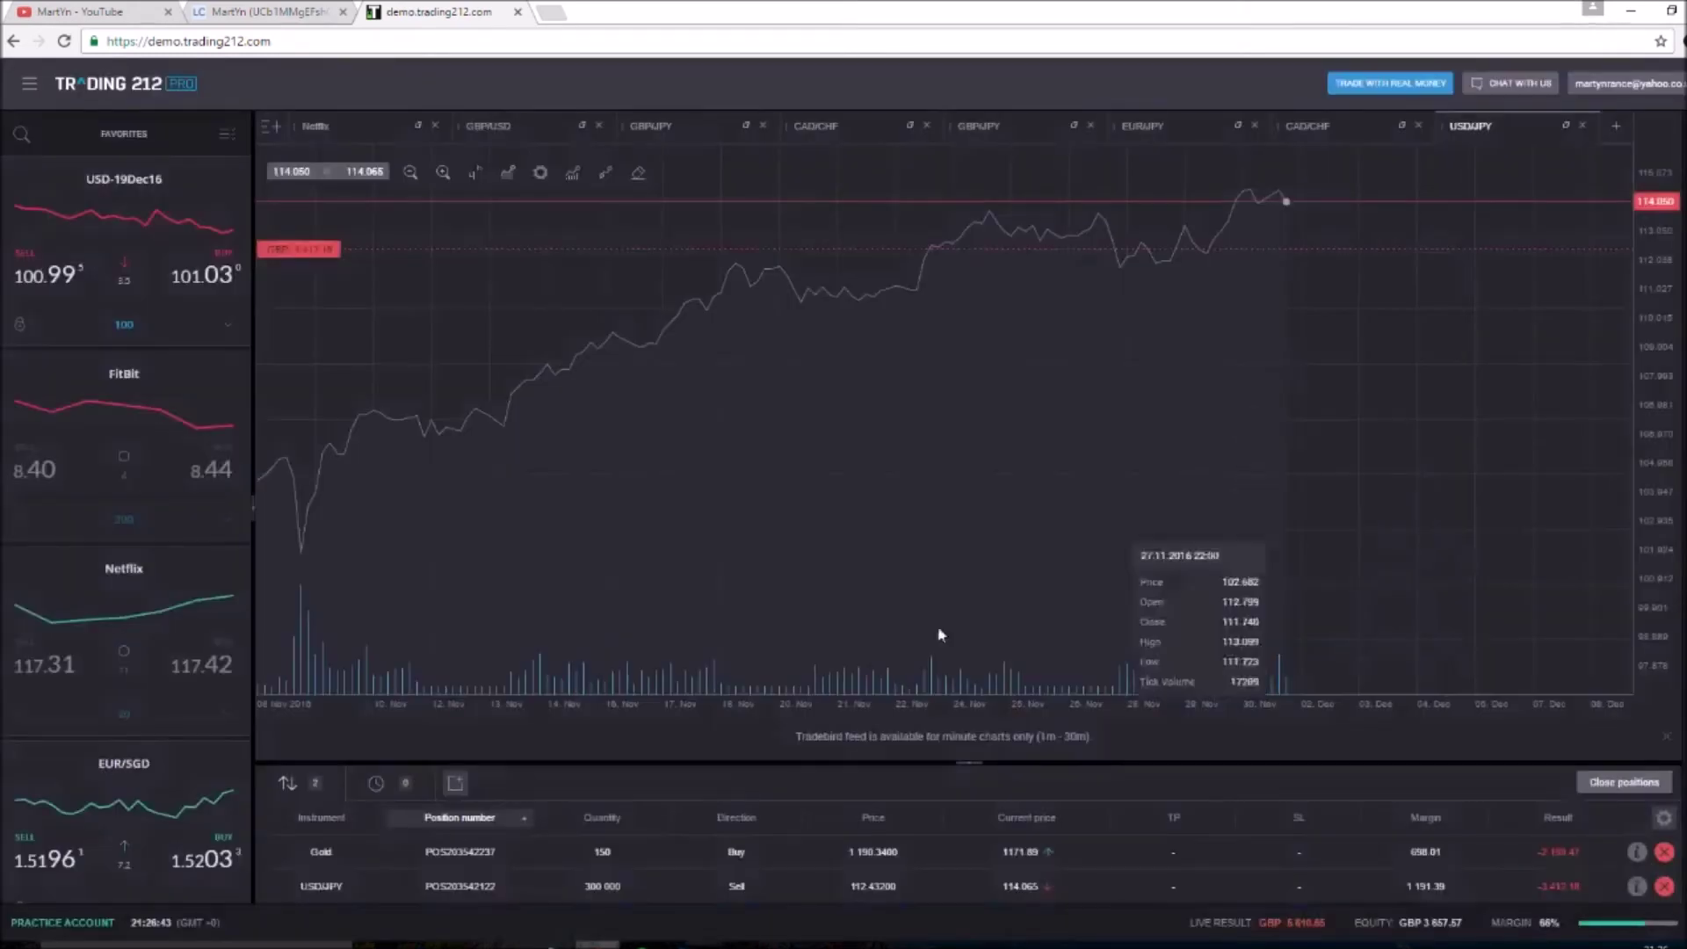
pyautogui.rightClick(650, 863)
pyautogui.click(683, 742)
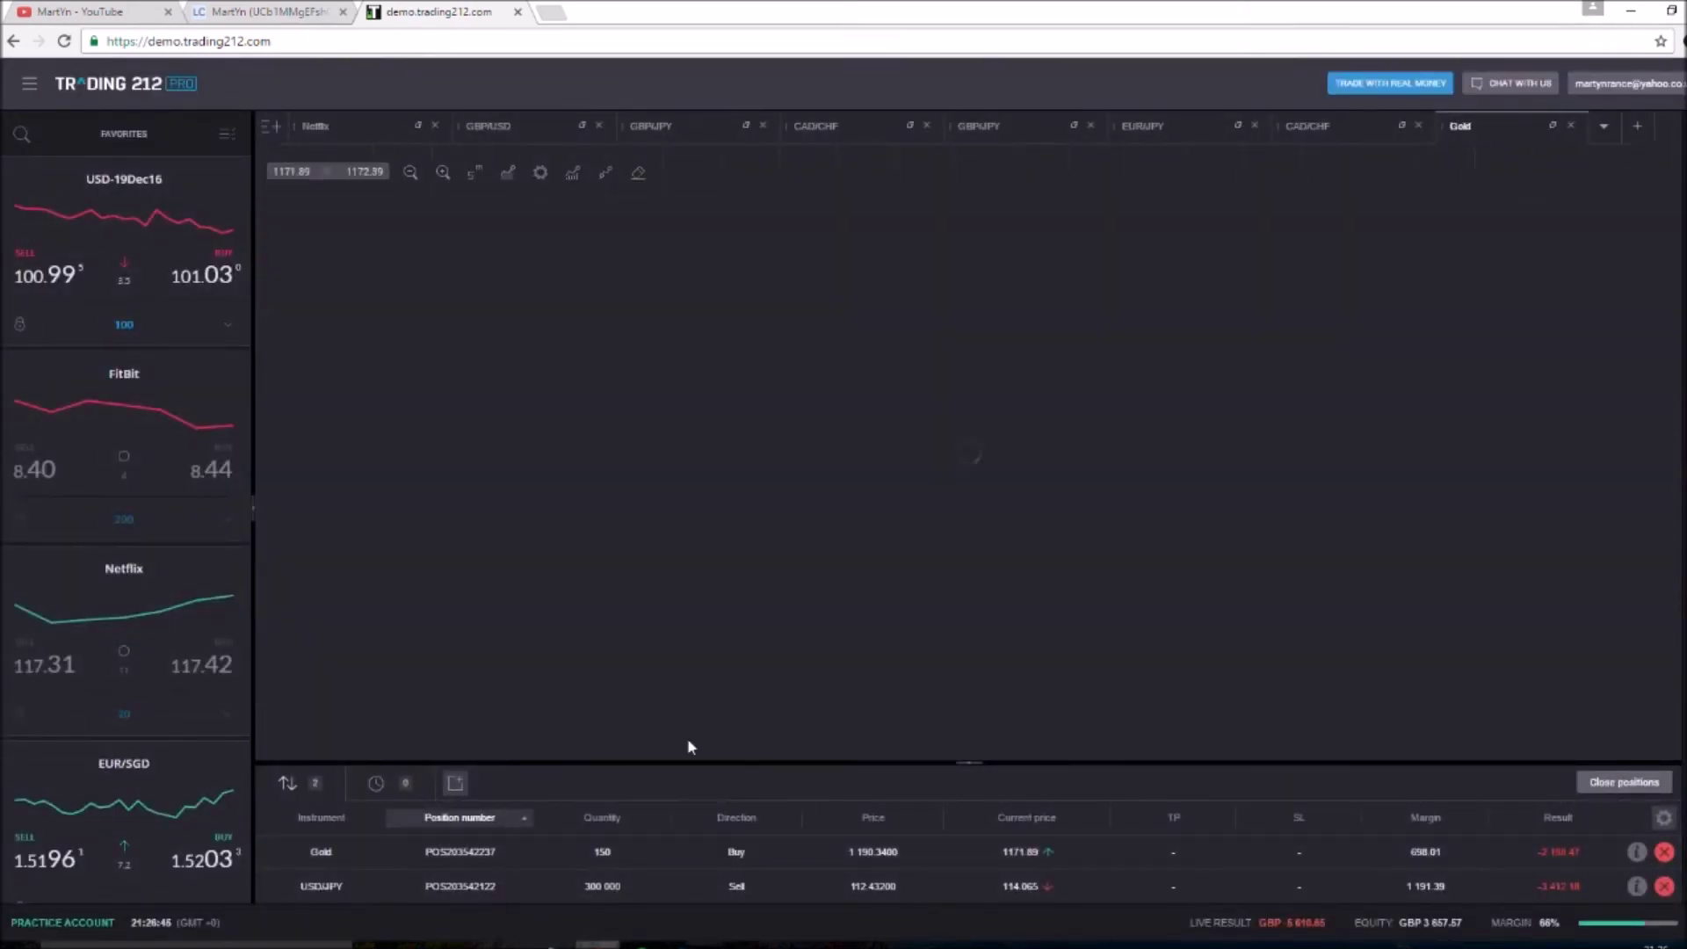
# Switch the Gold chart to daily candles and bring up the Top 10 leaderboard ranking.
pyautogui.click(474, 172)
pyautogui.click(463, 489)
pyautogui.scroll(-3, 928, 409)
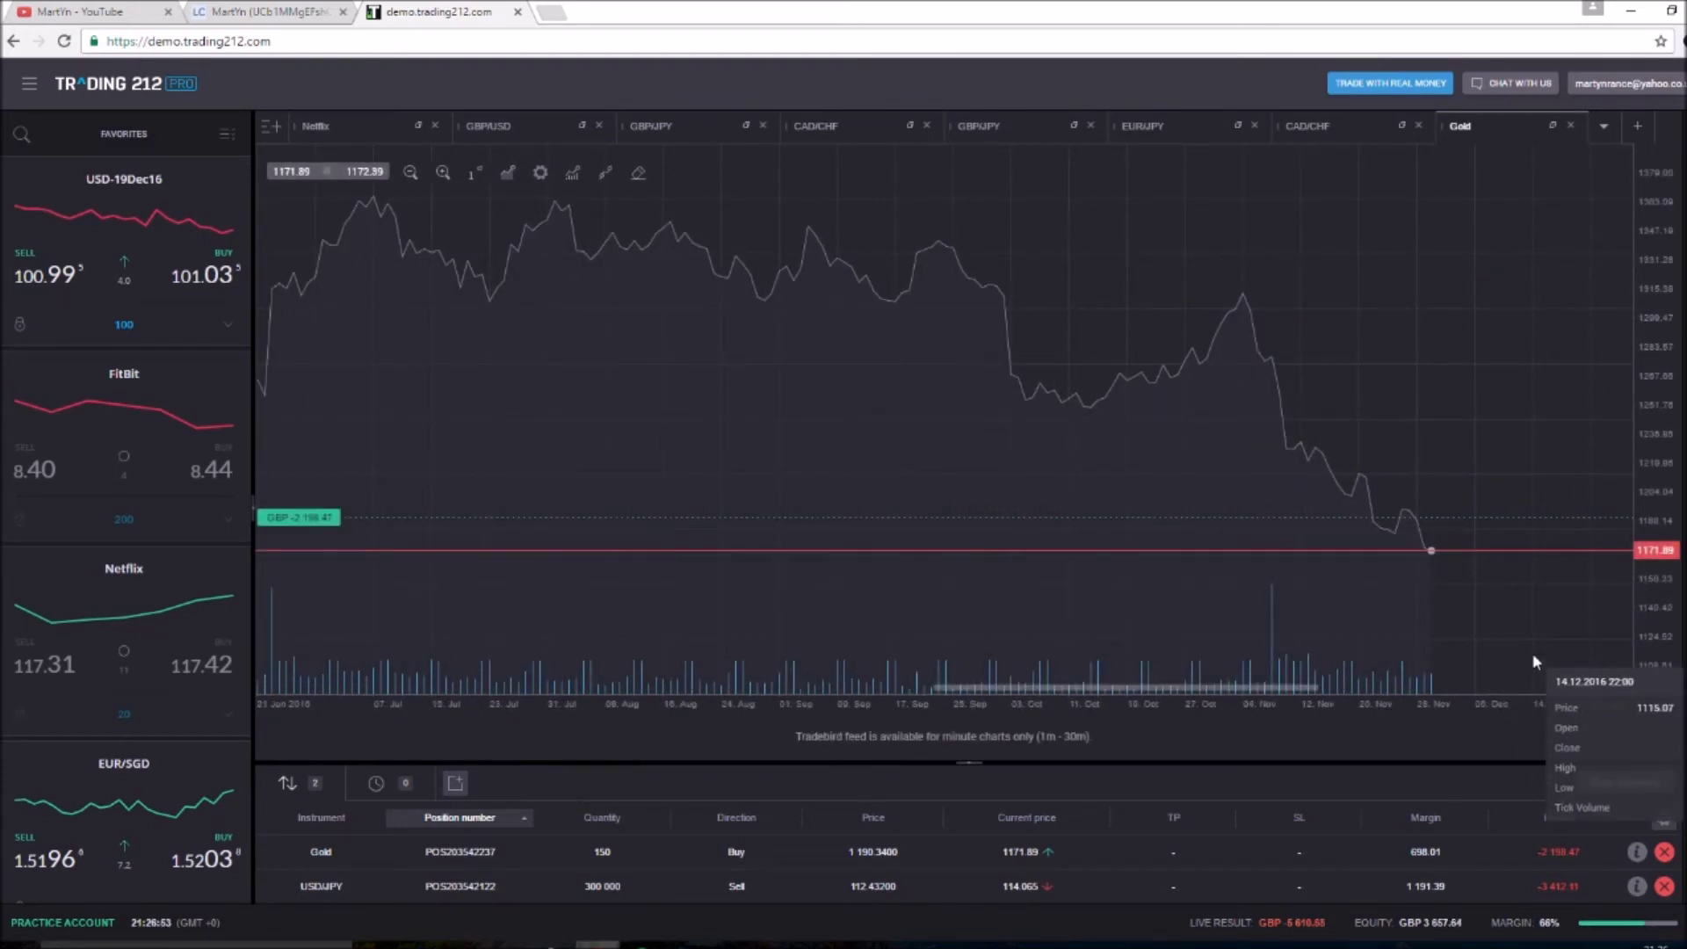
pyautogui.scroll(-1, 1532, 652)
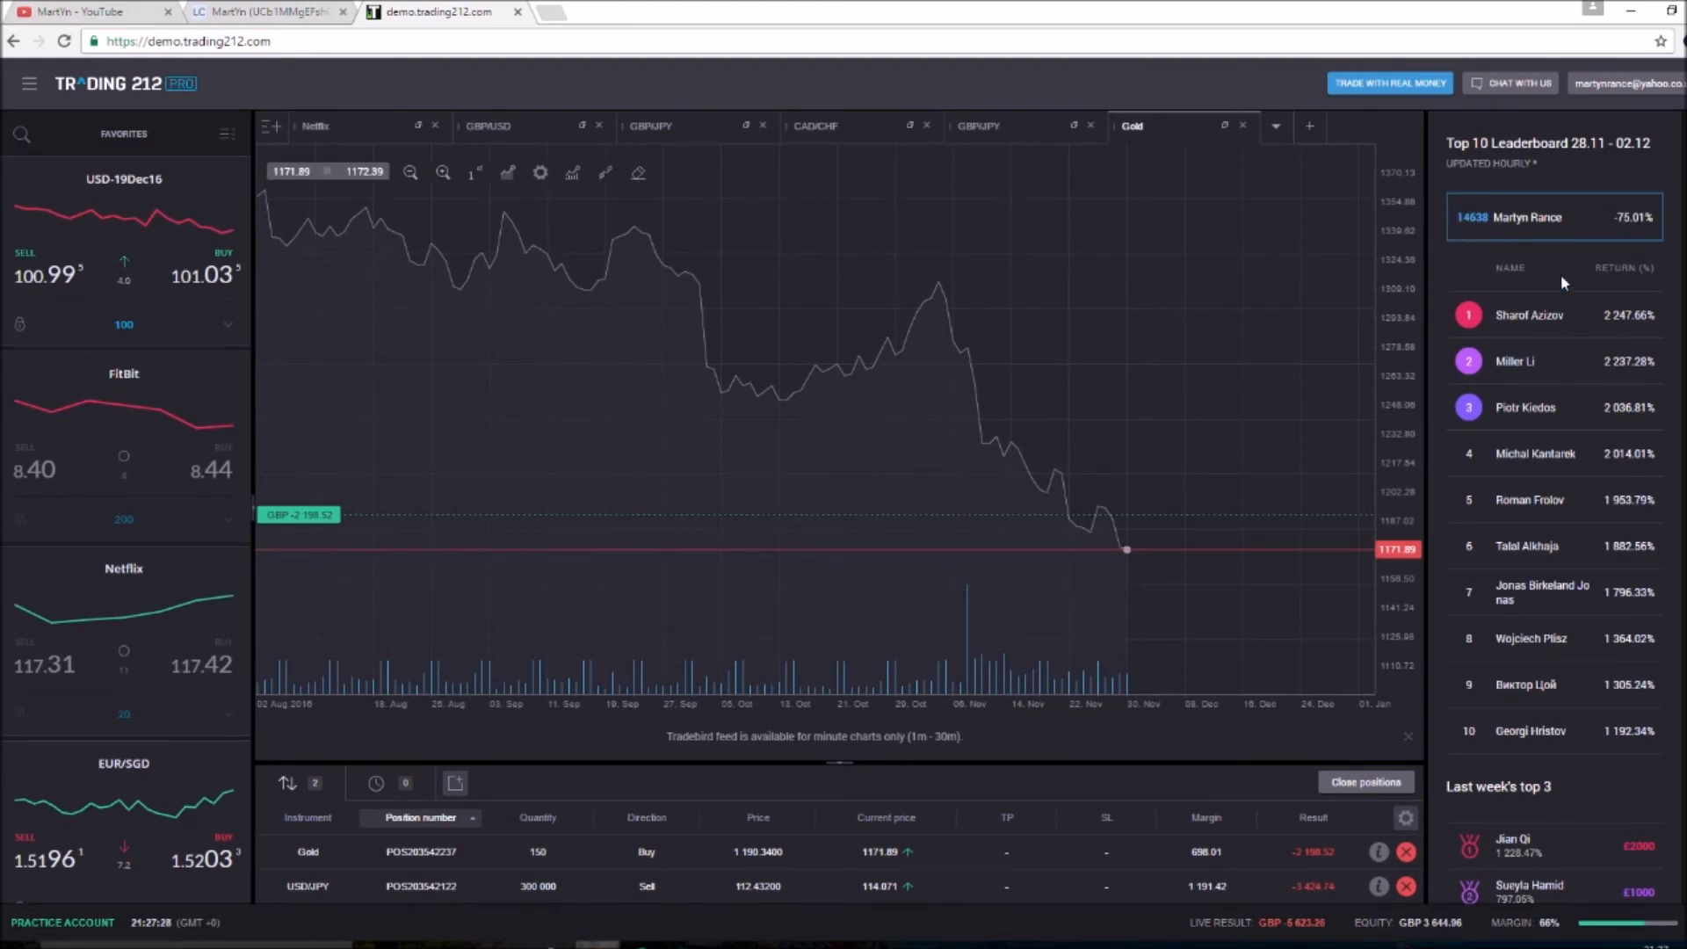
# Scroll the leaderboard, close it, and pan the daily Gold chart across July to January.
pyautogui.scroll(-3, 1625, 316)
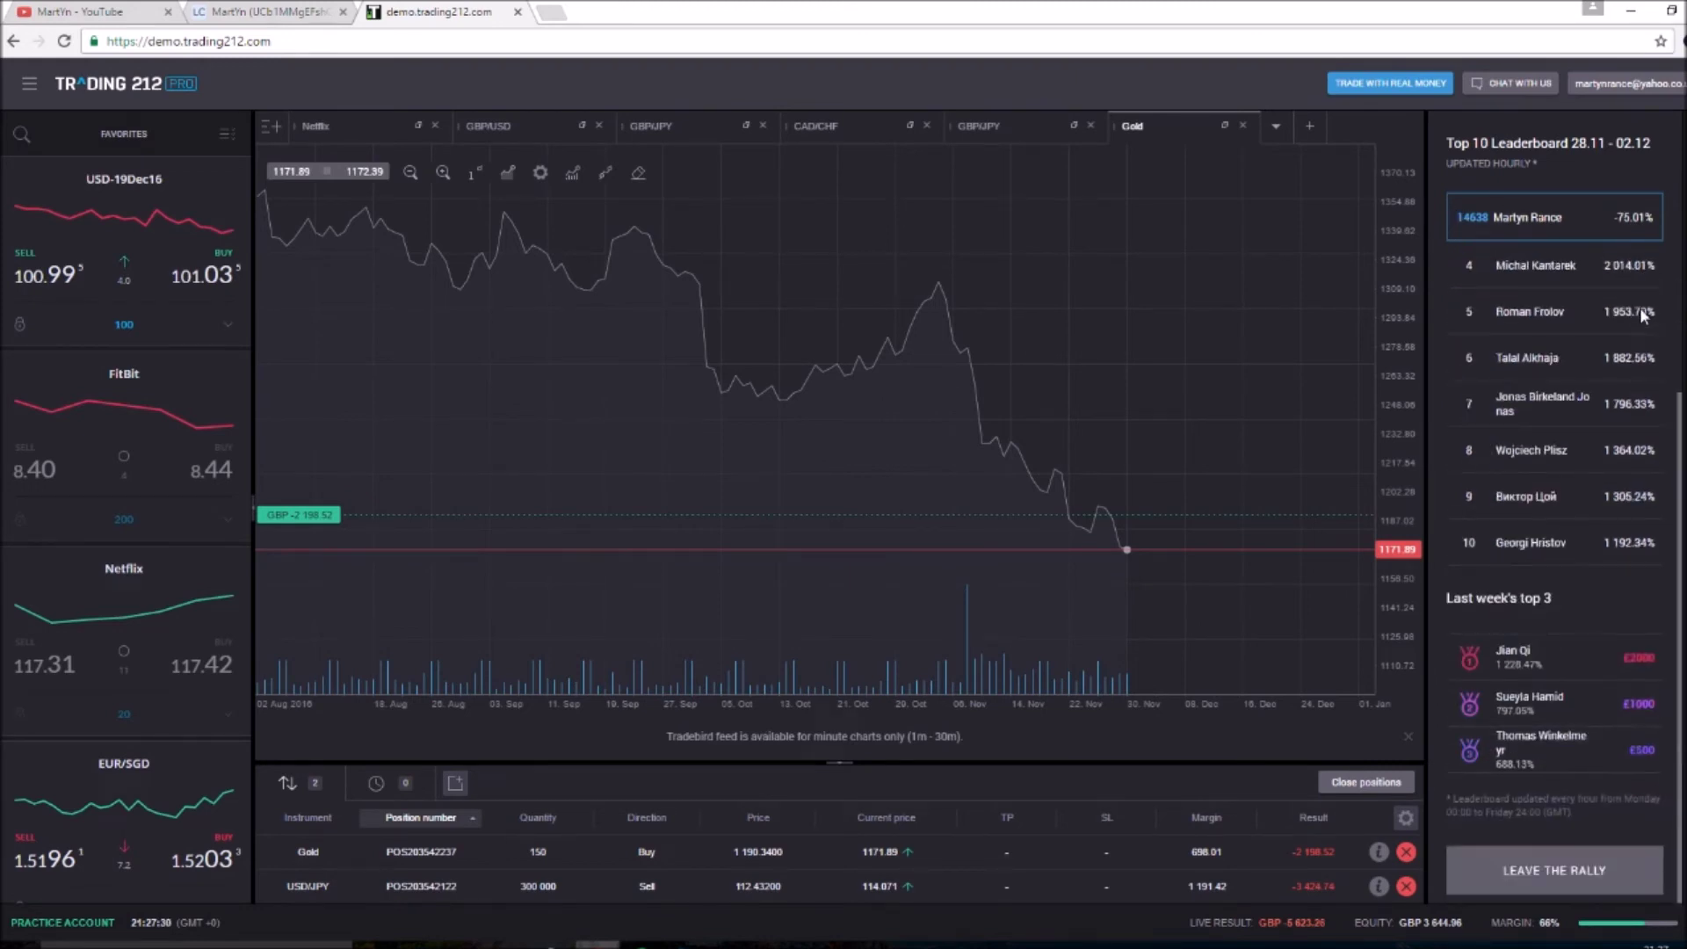
pyautogui.scroll(2, 1641, 316)
pyautogui.scroll(1, 1641, 316)
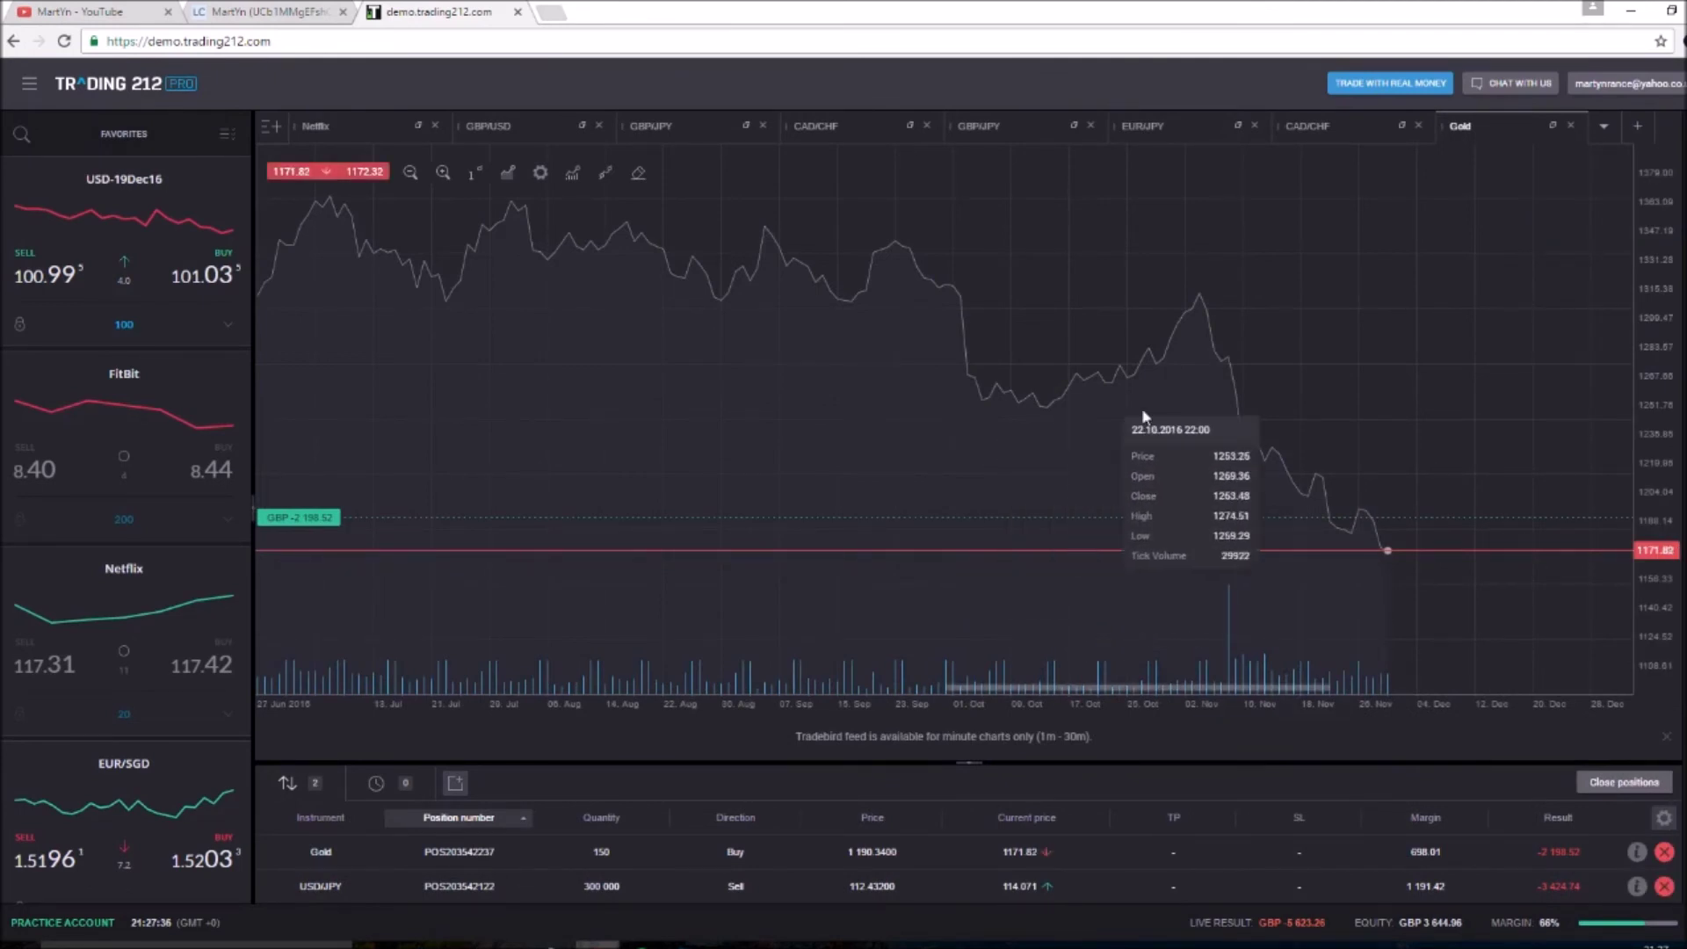
pyautogui.scroll(-1, 1143, 444)
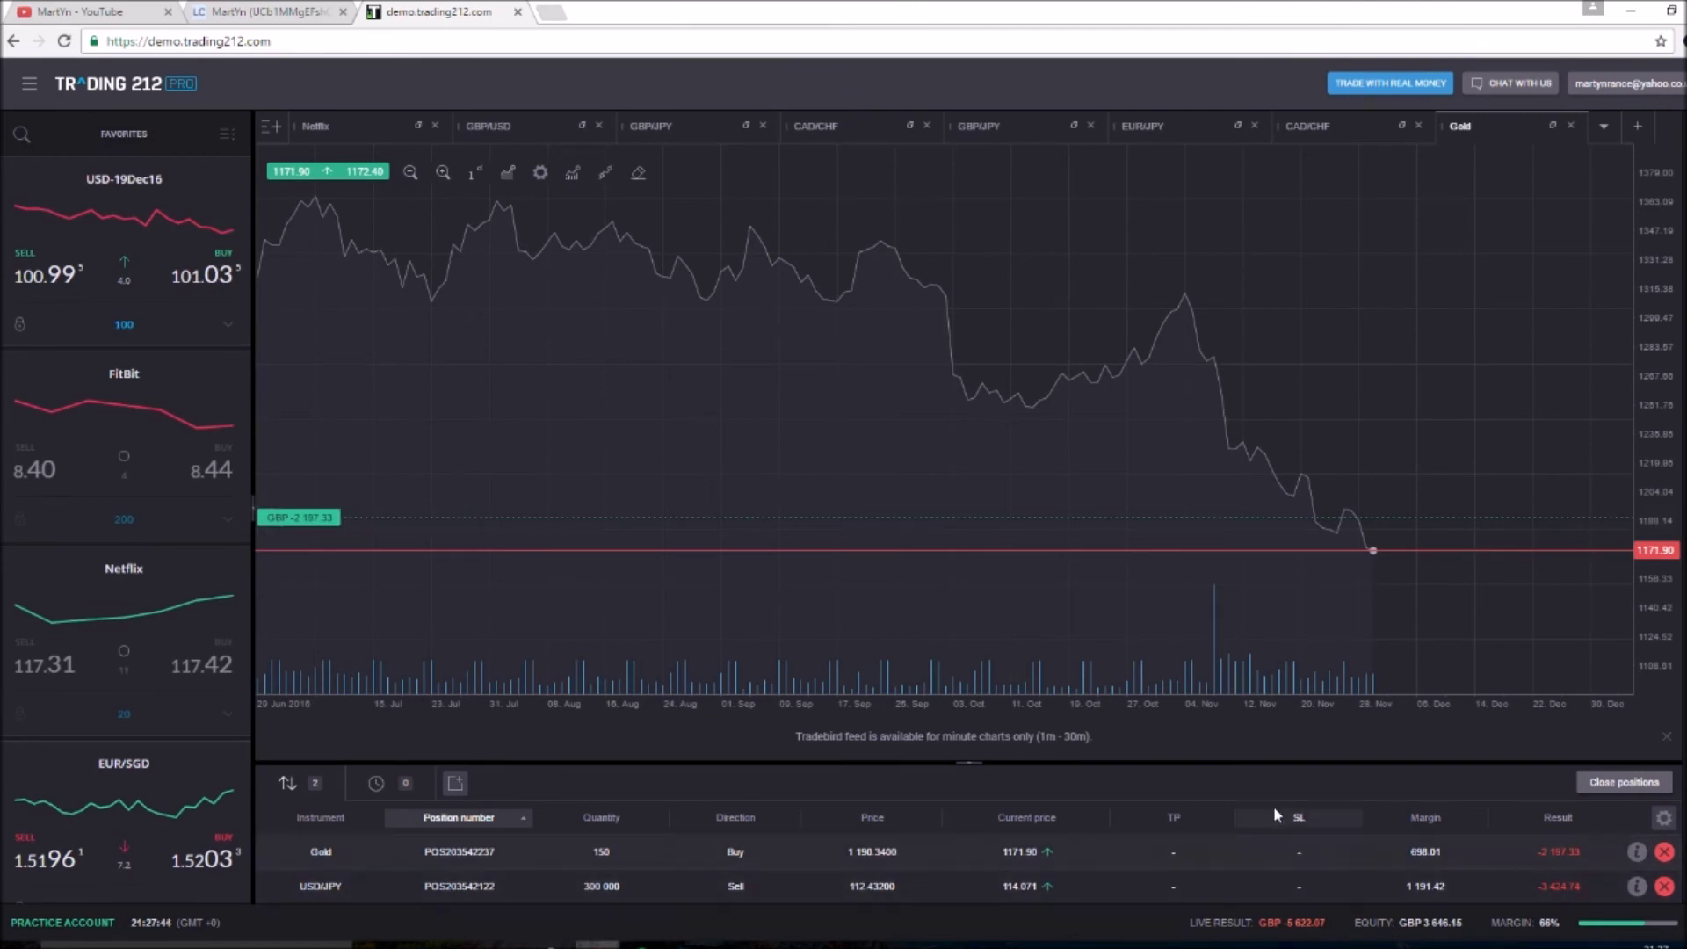
pyautogui.scroll(-2, 1099, 308)
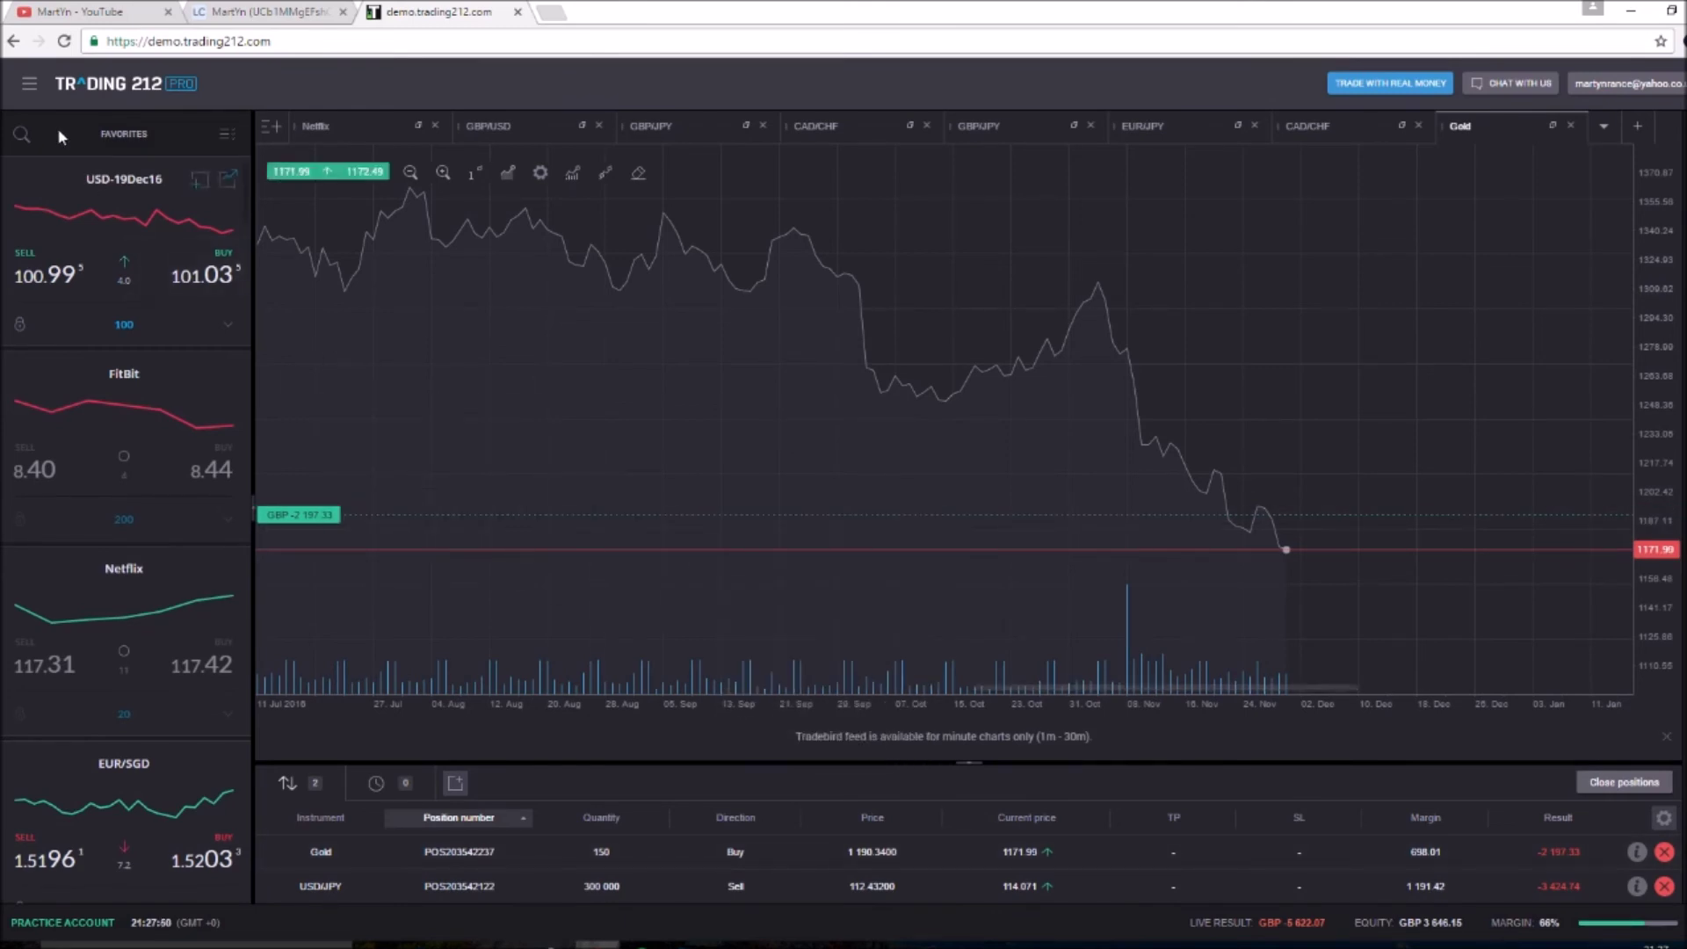
pyautogui.click(29, 83)
pyautogui.moveTo(71, 124)
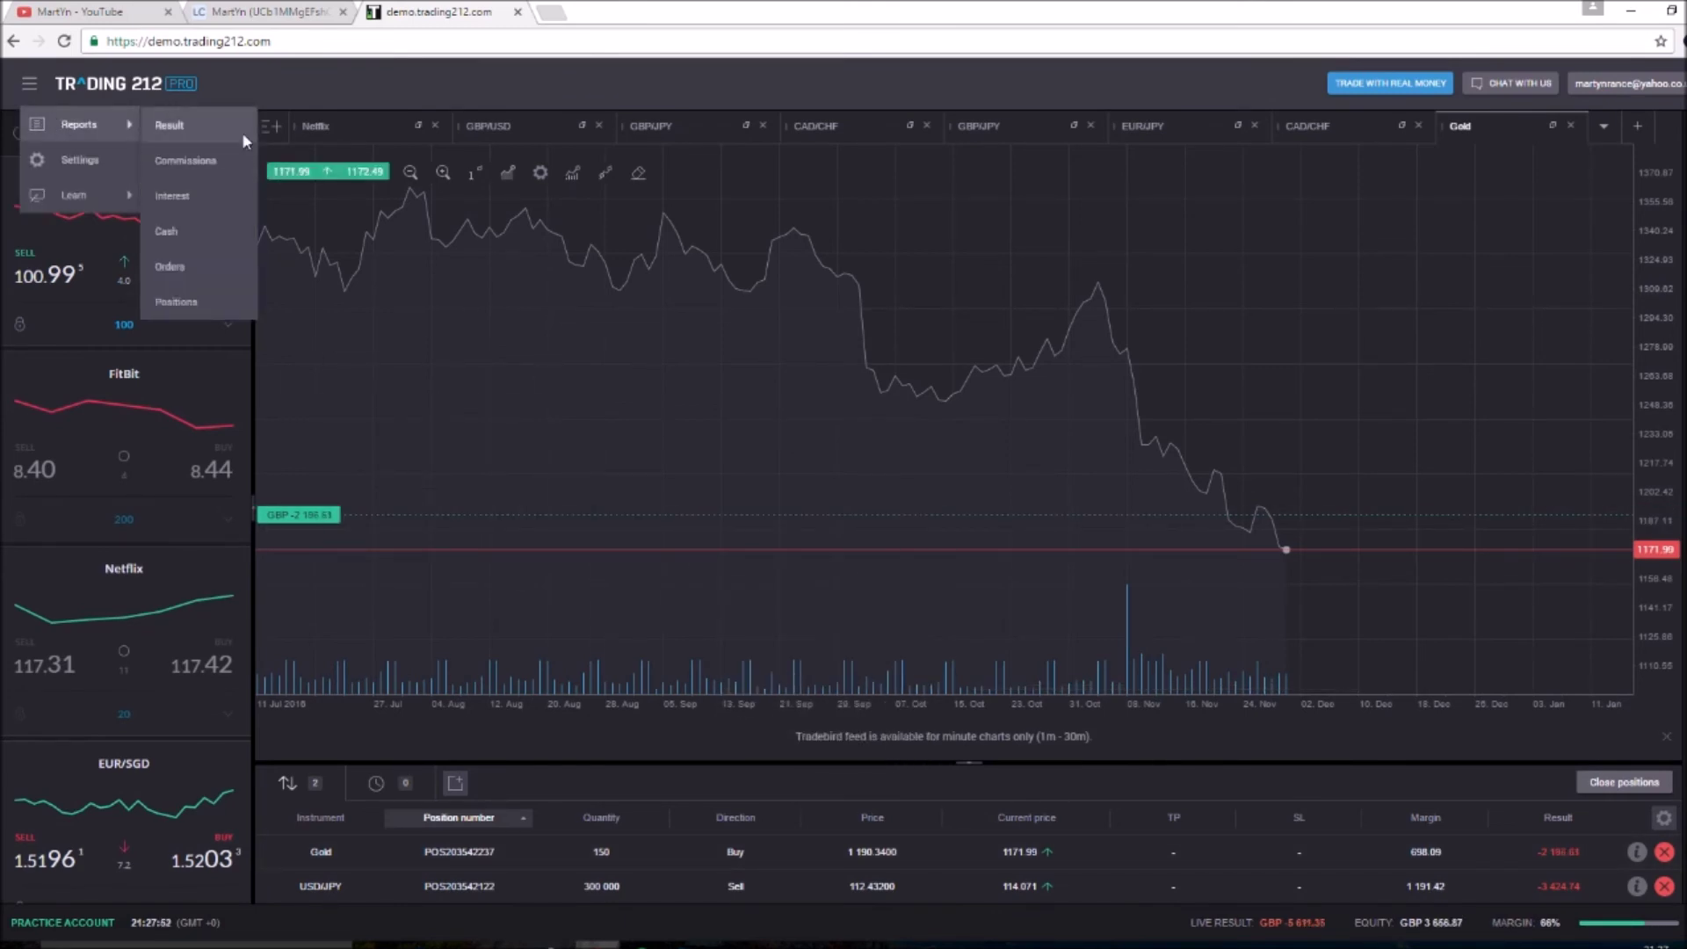
pyautogui.click(168, 125)
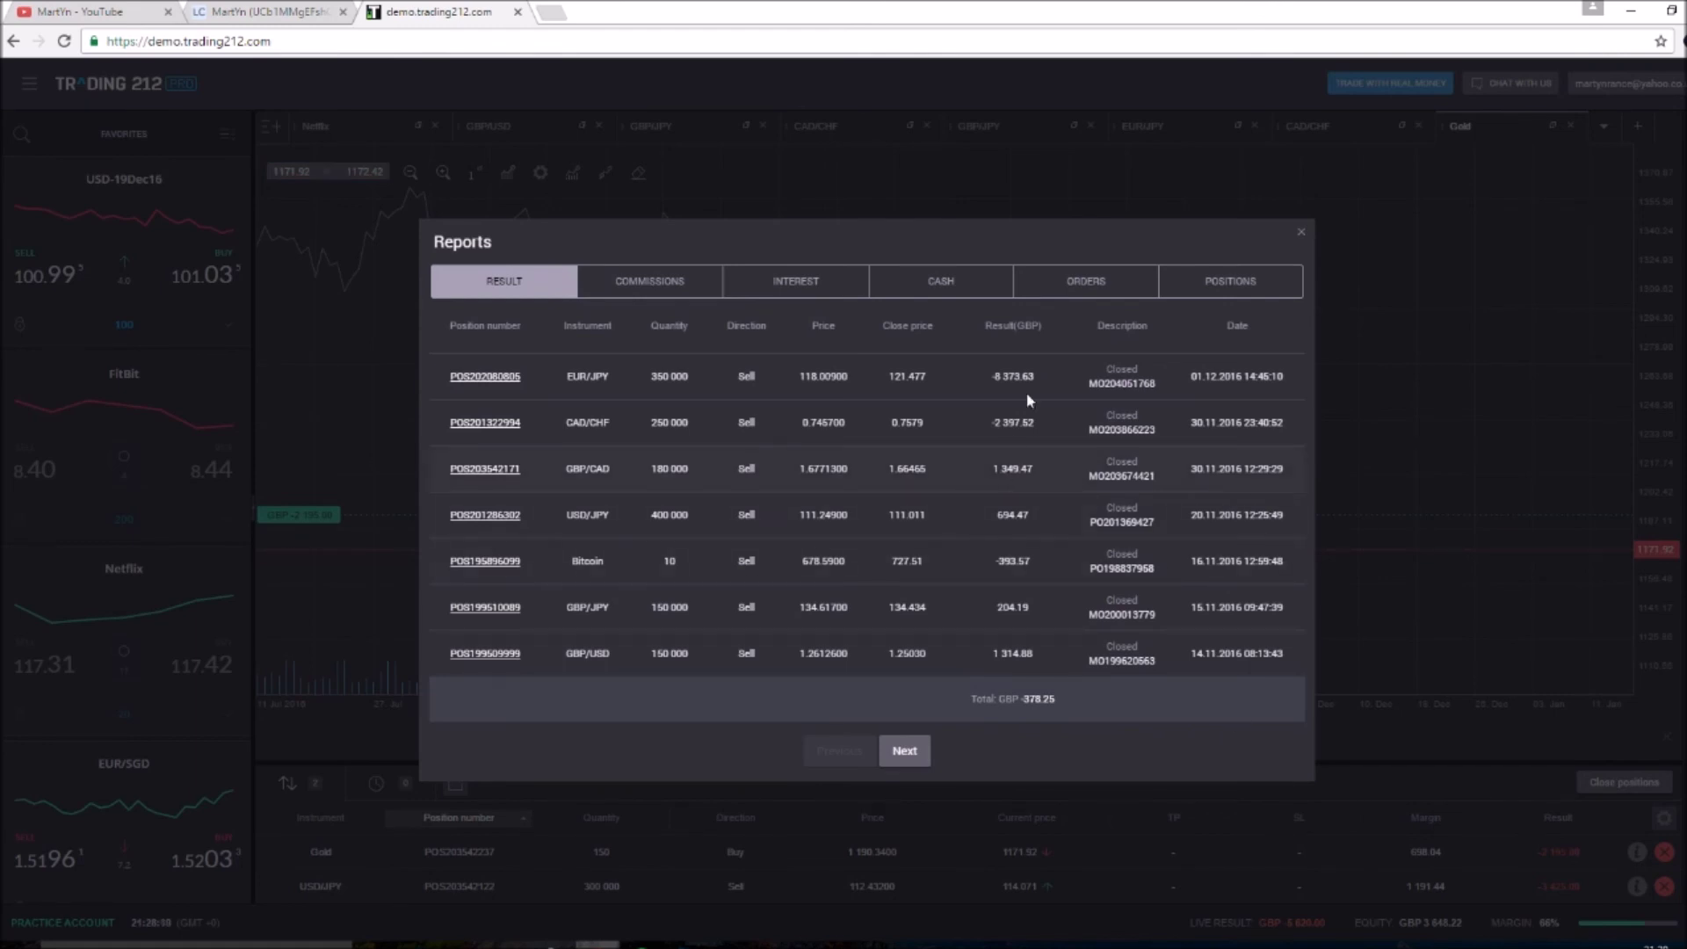
pyautogui.click(1295, 236)
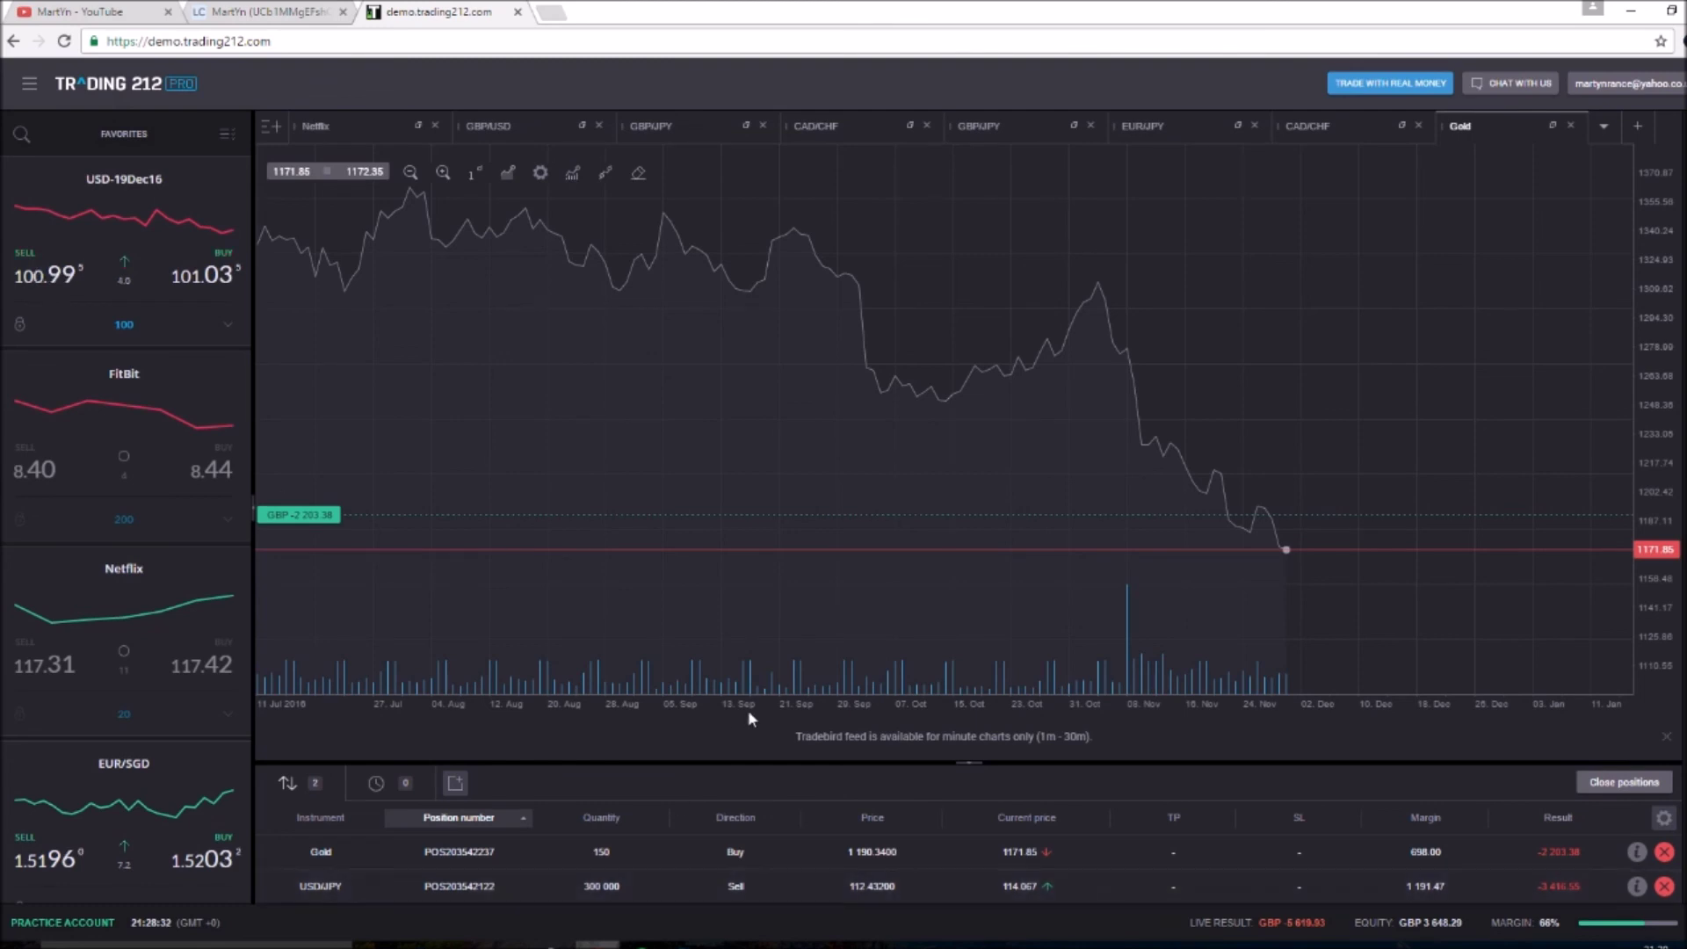
# Pan the daily Gold chart forward to span late August to February.
pyautogui.scroll(-2, 889, 452)
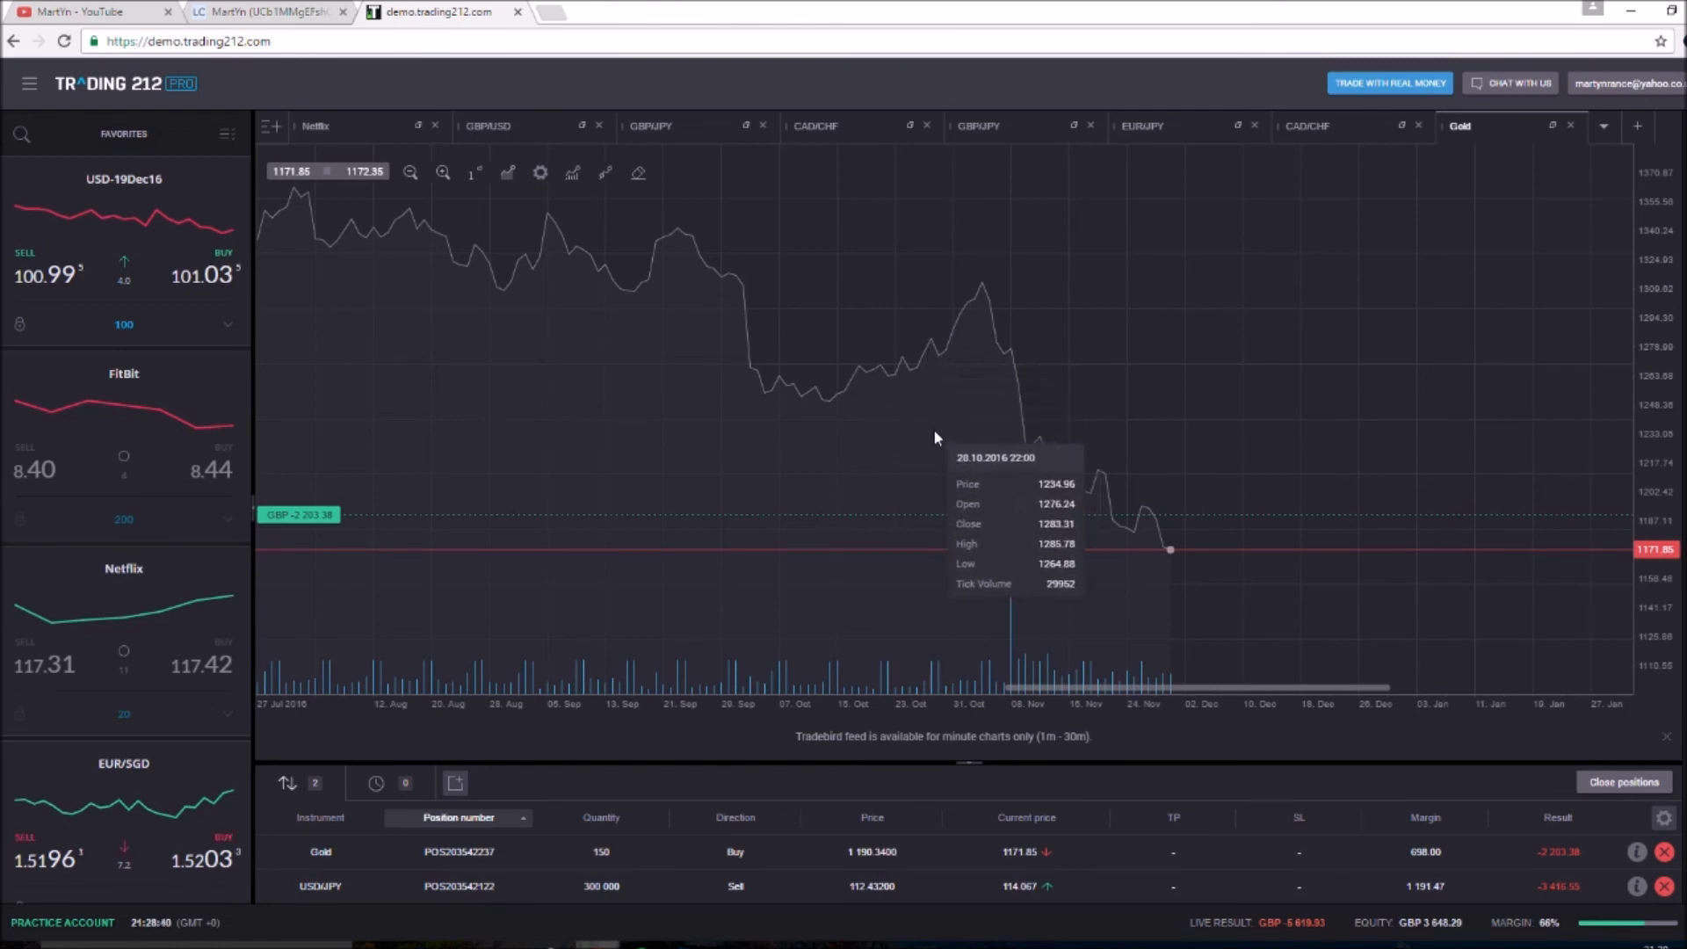
pyautogui.scroll(-4, 934, 431)
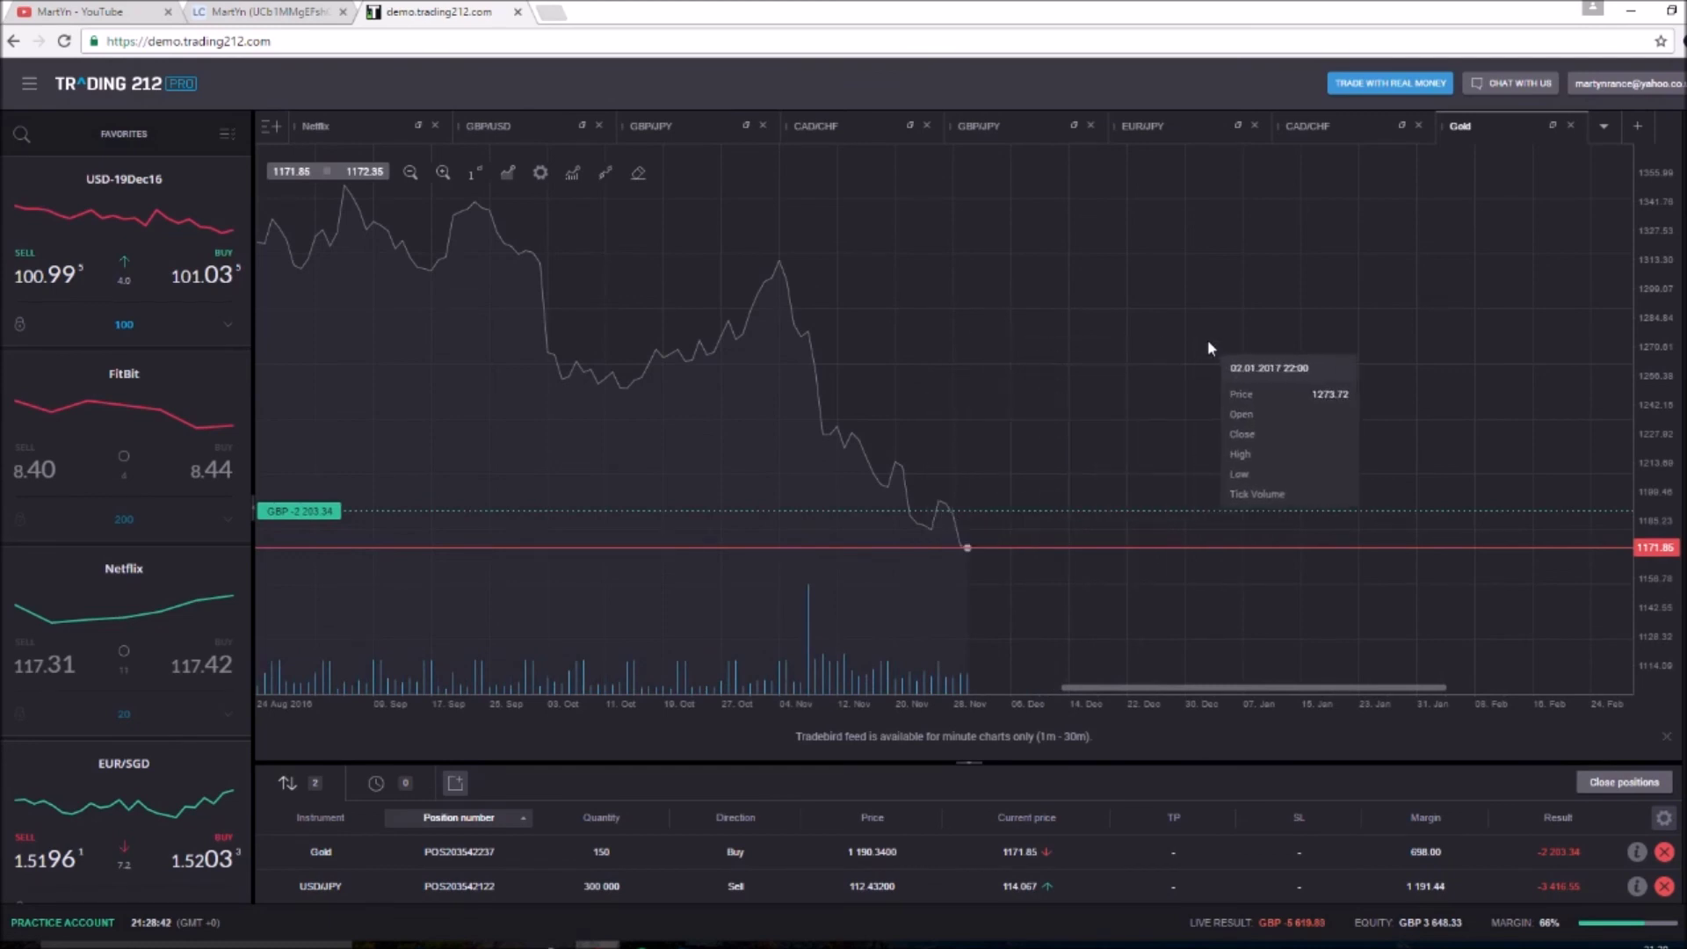